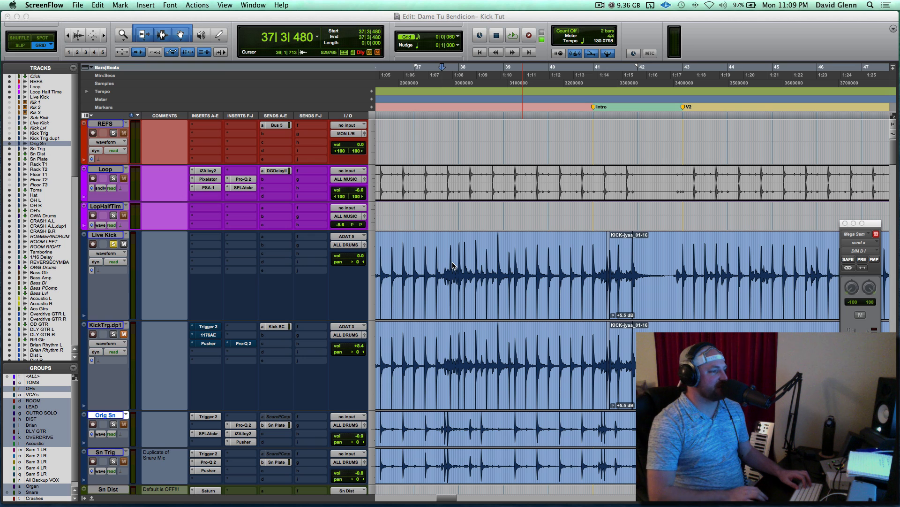
Step: Turn off the Live Kick solo, select the KickTrg.dp1 track and play the triggered kick from bar 37
click(113, 243)
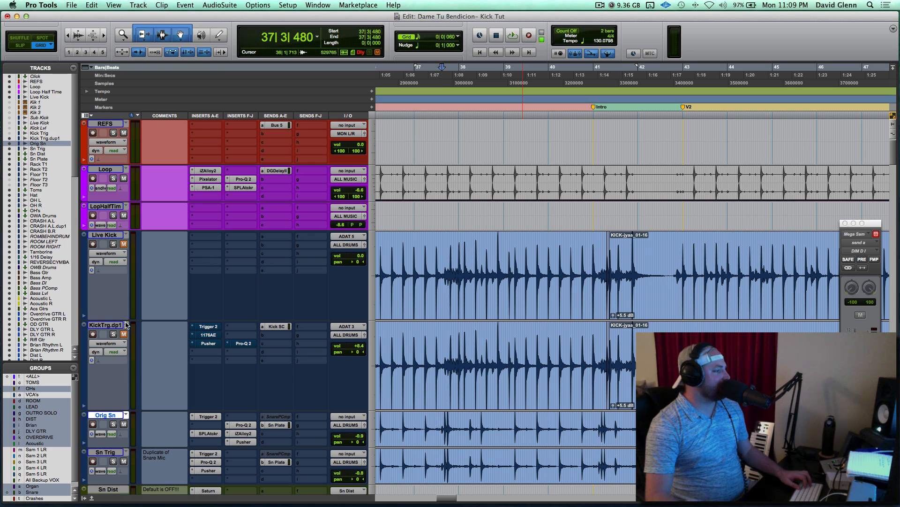
click(108, 325)
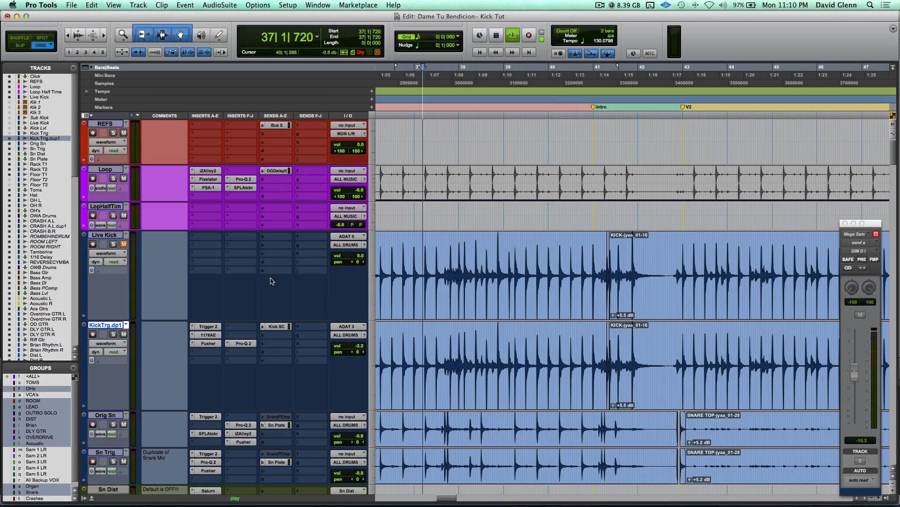
key(space)
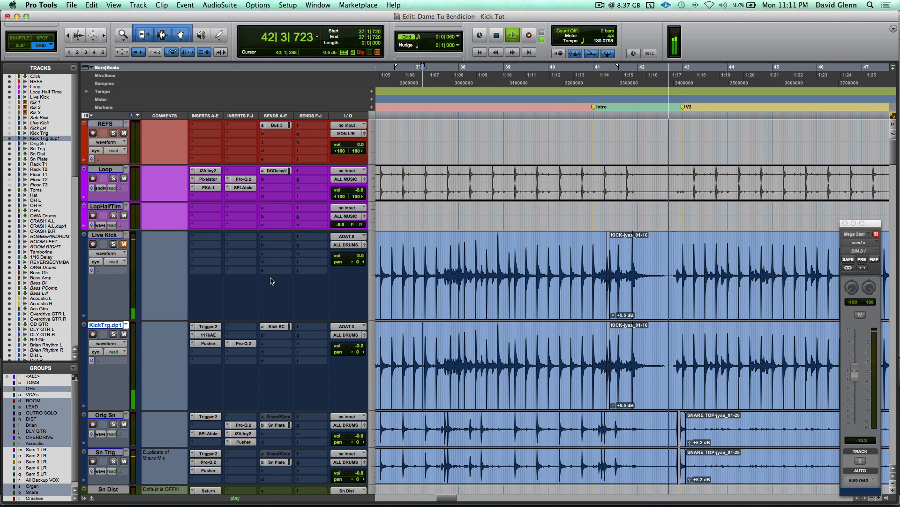
key(space)
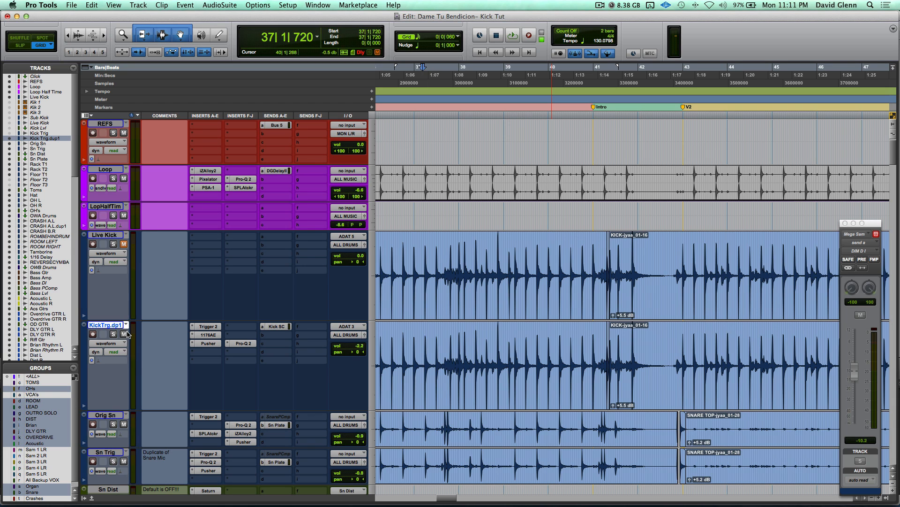
Step: Select the Live Kick track, raise its volume to +7.2 dB and play it soloed from bar 37
click(110, 236)
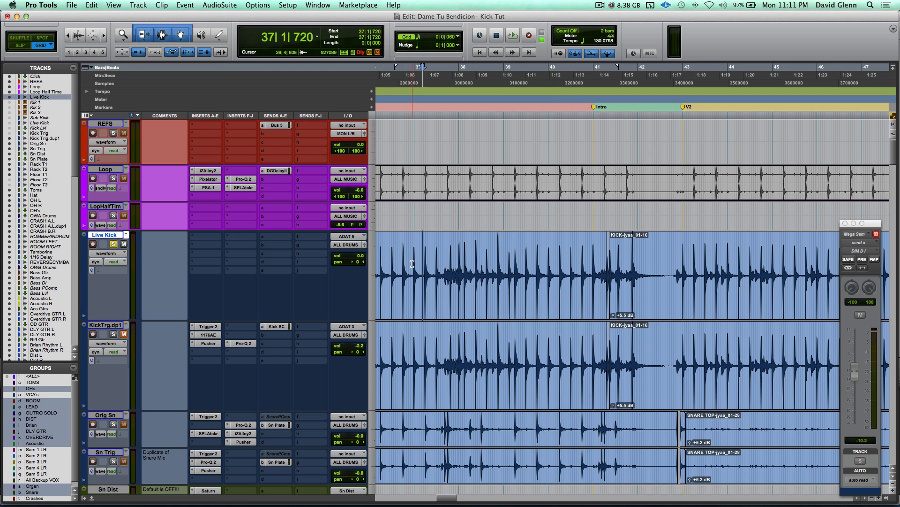
click(355, 256)
drag(355, 250, 354, 251)
key(space)
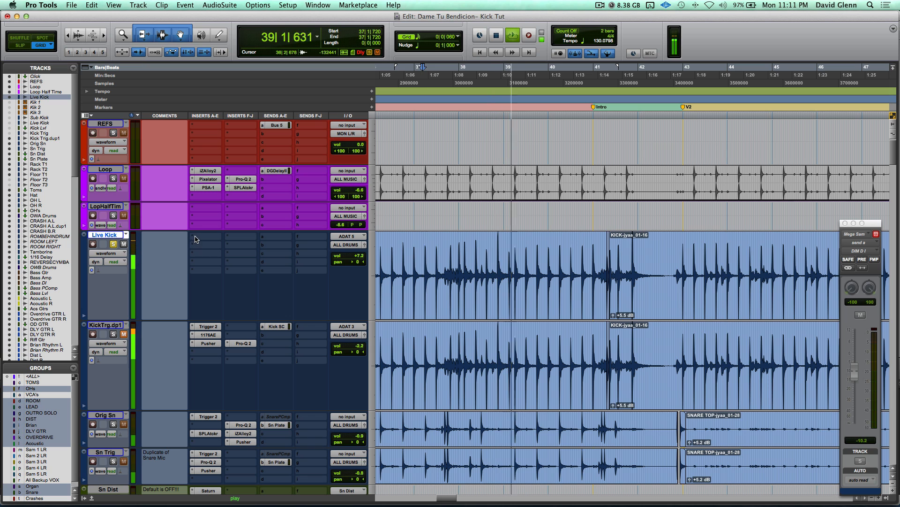
key(space)
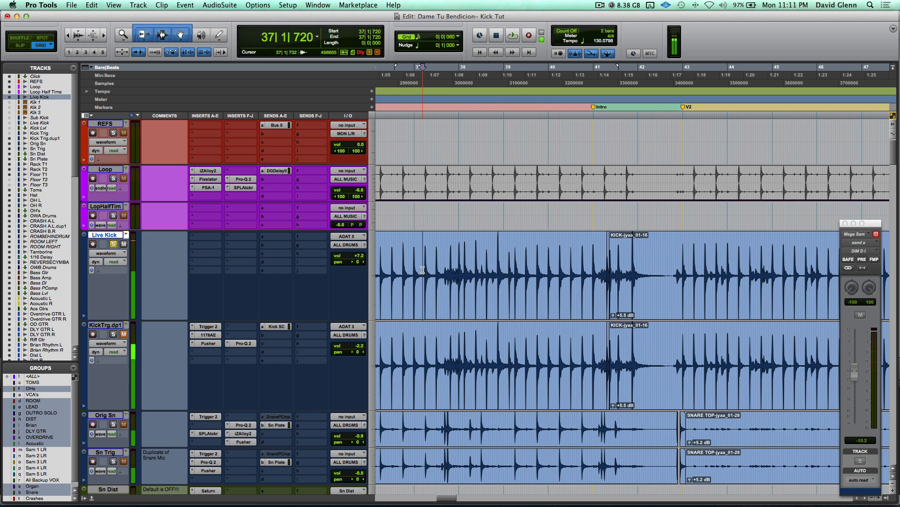
Step: Select the Live Kick audio from bar 37 to bar 42, play it and insert FabFilter Pro-Q 2 on the track
drag(422, 270, 635, 278)
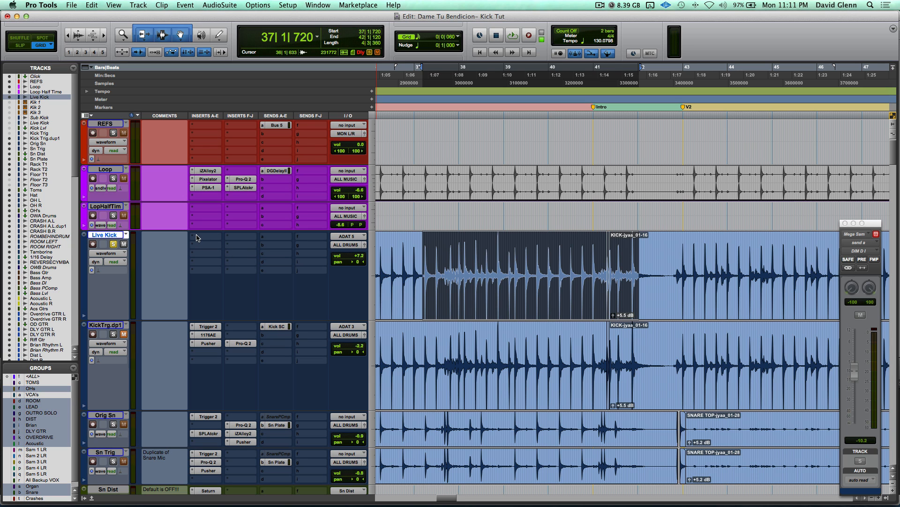
key(space)
click(197, 237)
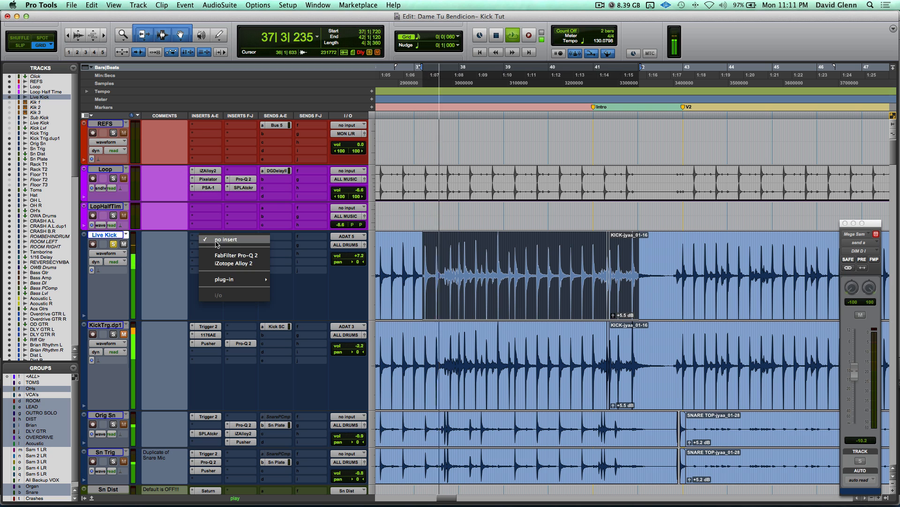
click(262, 255)
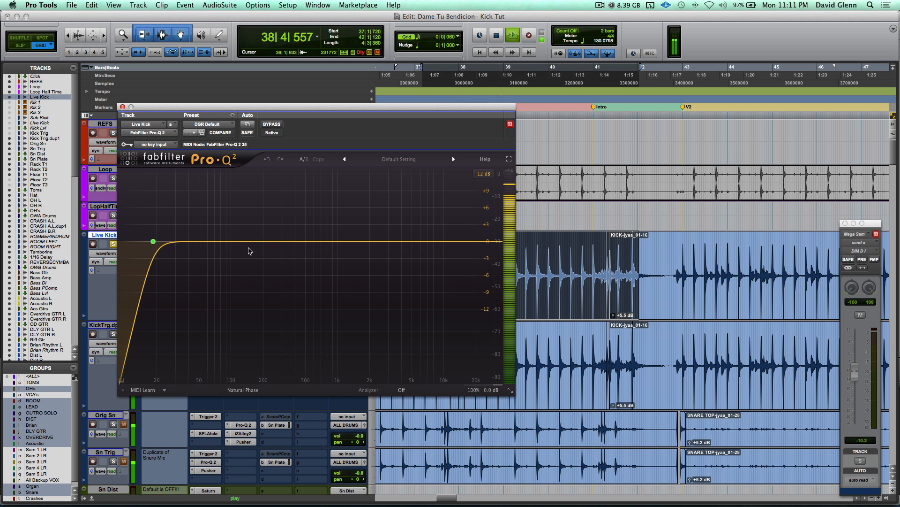
Step: Shape the kick EQ with a 6.58 dB cut near 487 Hz and narrow boosts of 3.08 dB near 1.79 kHz and 4.83 dB near 6.6 kHz
double_click(238, 239)
drag(238, 239, 304, 280)
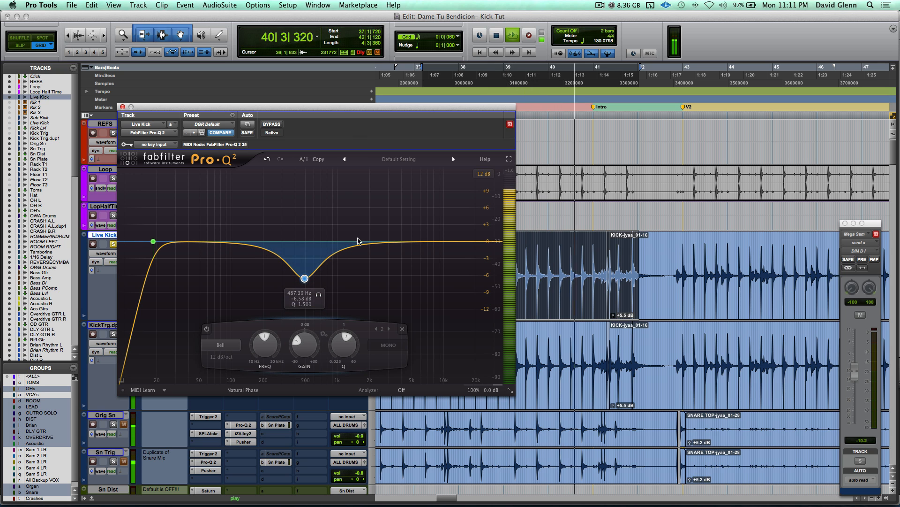
drag(370, 242, 426, 218)
scroll(367, 232, up, 4)
double_click(400, 241)
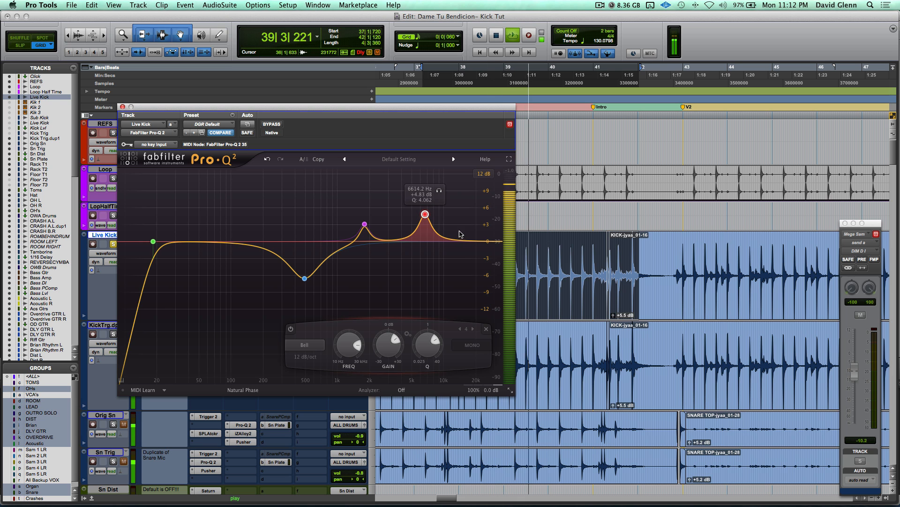
Step: Add a High Cut filter near 20 kHz to the kick EQ with a 36 dB/oct slope
click(495, 241)
drag(495, 241, 479, 239)
click(321, 356)
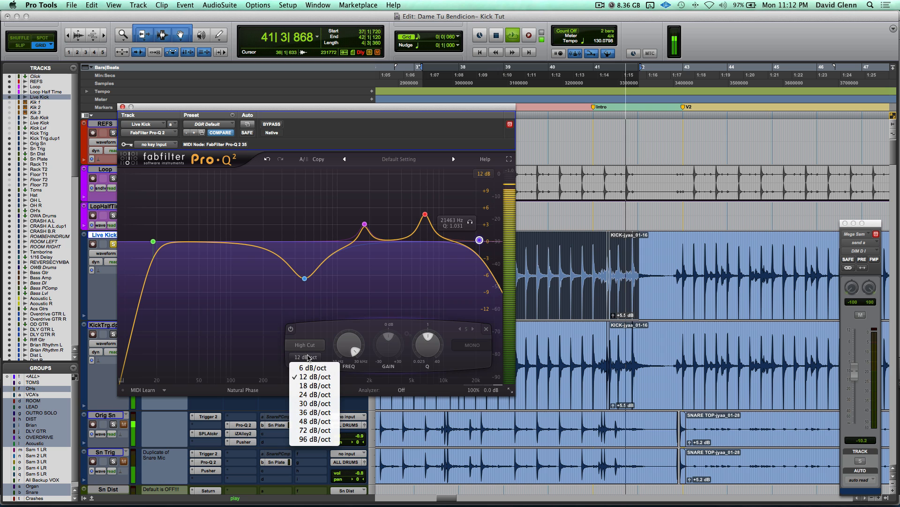
click(321, 414)
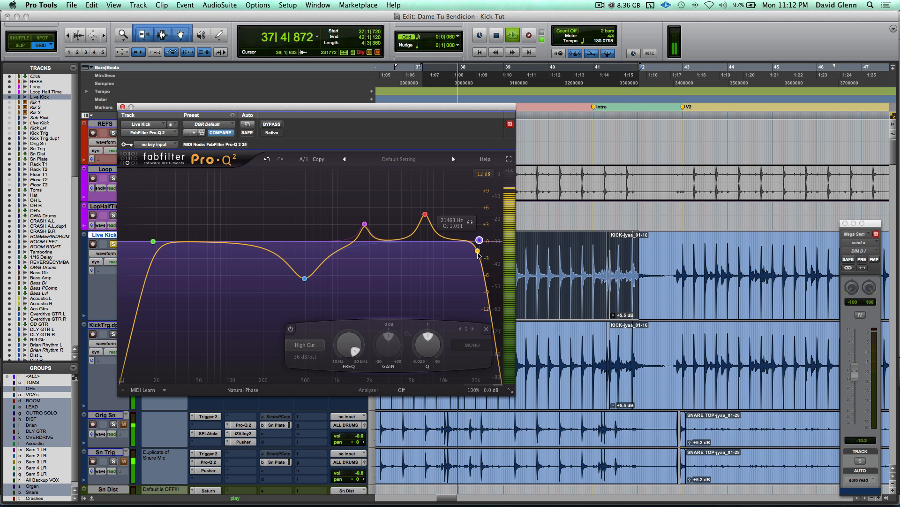
mouse_move(479, 242)
mouse_down()
mouse_move(468, 243)
mouse_move(474, 241)
mouse_up()
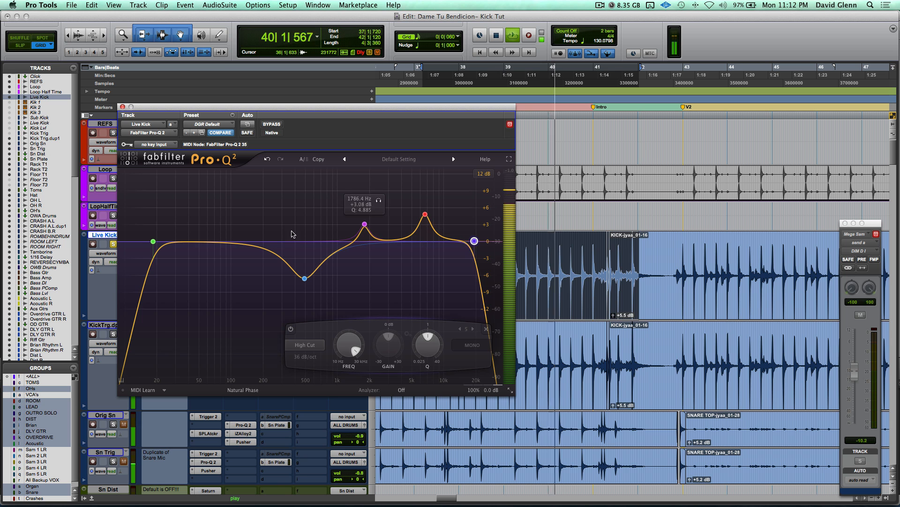
Step: Add a narrow low-end bell boost of about 9 dB near 72 Hz
drag(195, 241, 219, 198)
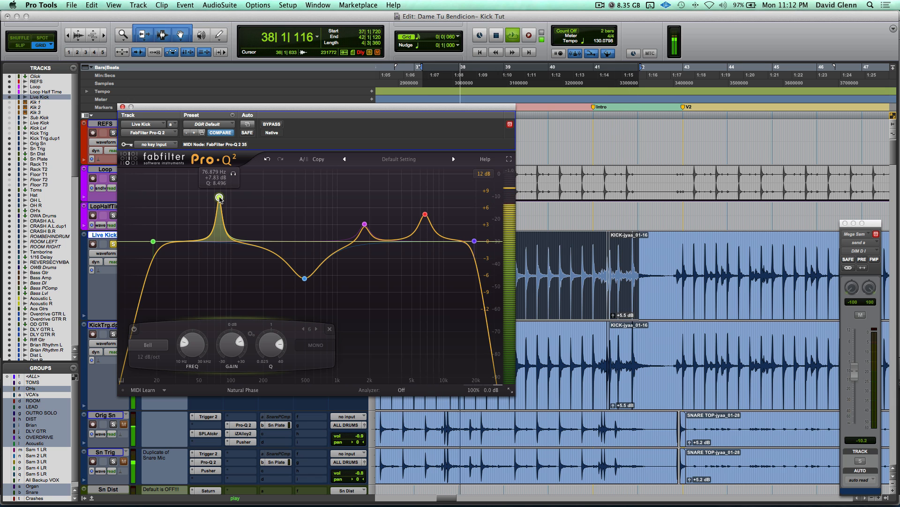
drag(219, 198, 224, 190)
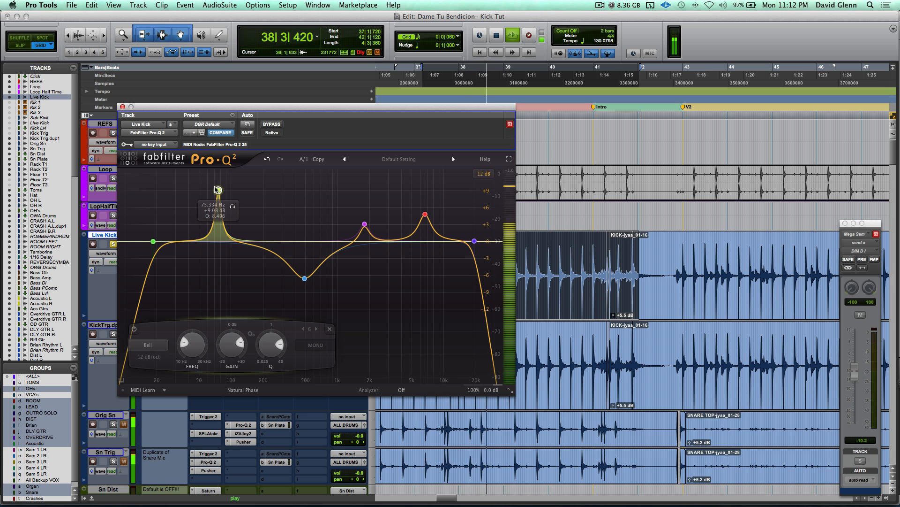
drag(215, 188, 214, 188)
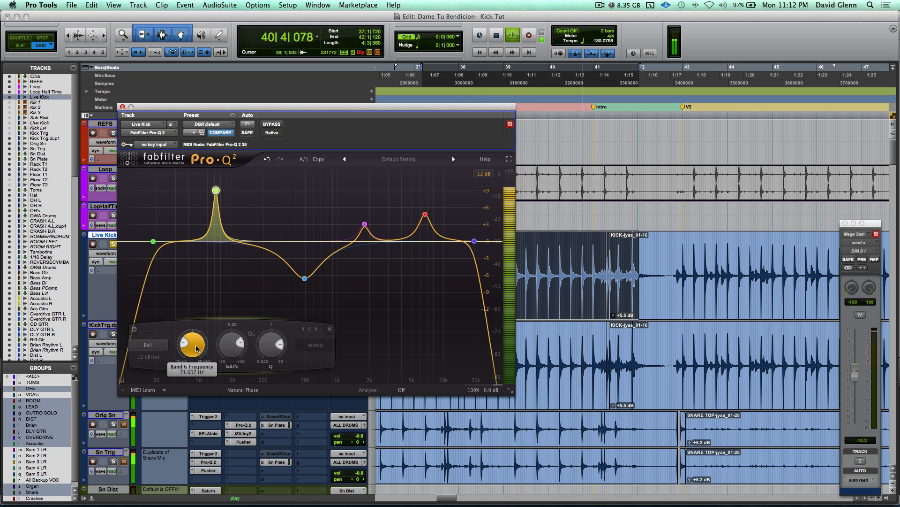
Step: Sweep the low boost's frequency down to about 61 Hz and back up, settling at about 76.7 Hz
drag(196, 347, 196, 349)
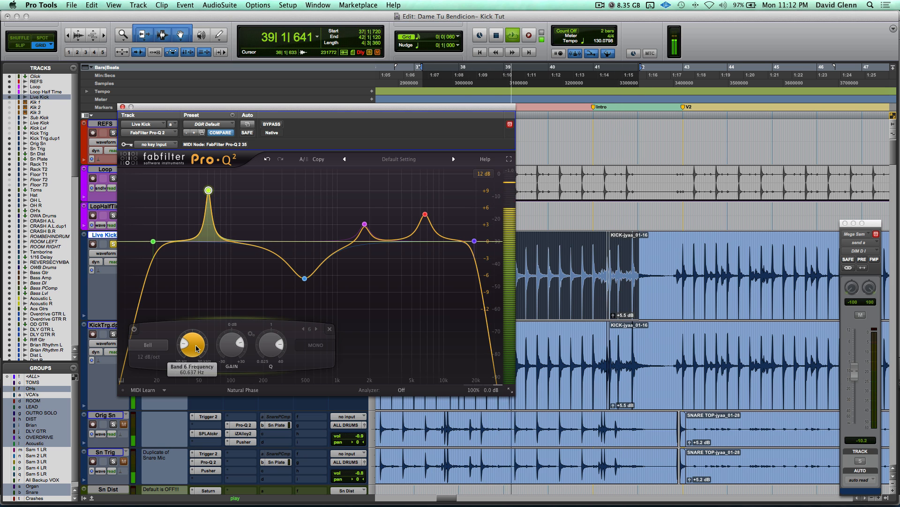
drag(196, 348, 196, 347)
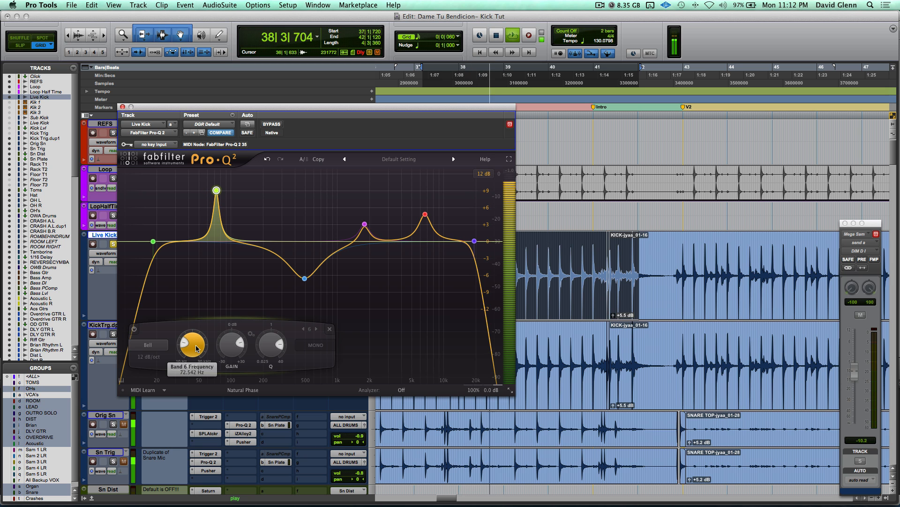
drag(196, 348, 196, 347)
mouse_move(219, 189)
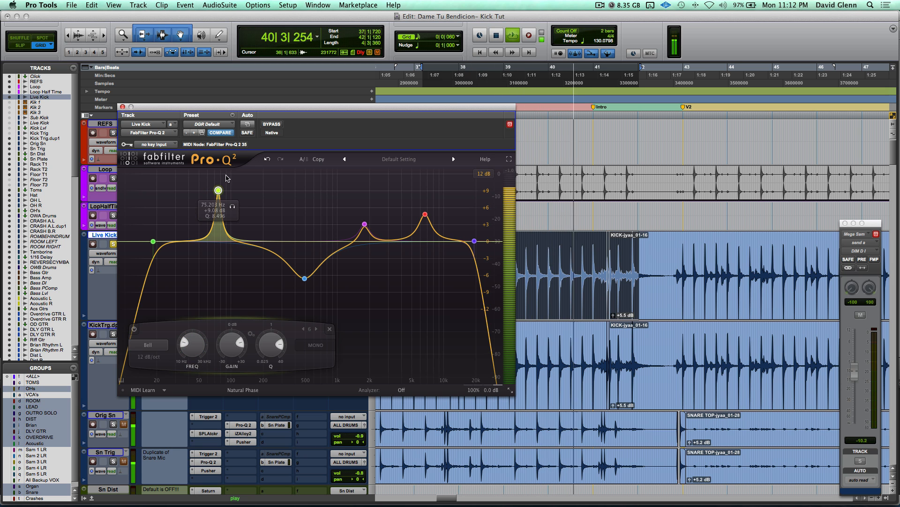
click(232, 207)
drag(232, 207, 232, 207)
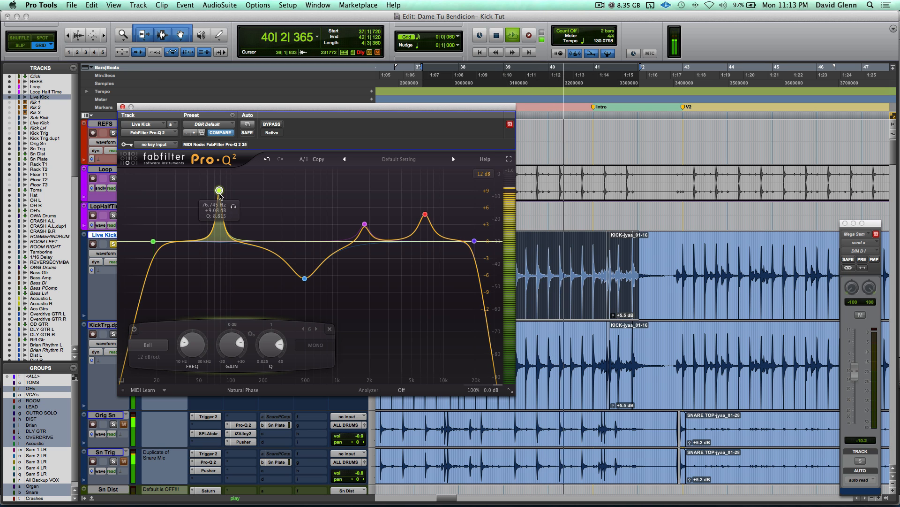
Step: Widen the low boost to Q 5.875, compare it off and on, and set its gain to about +5.4 dB near 76 Hz
scroll(219, 191, down, 3)
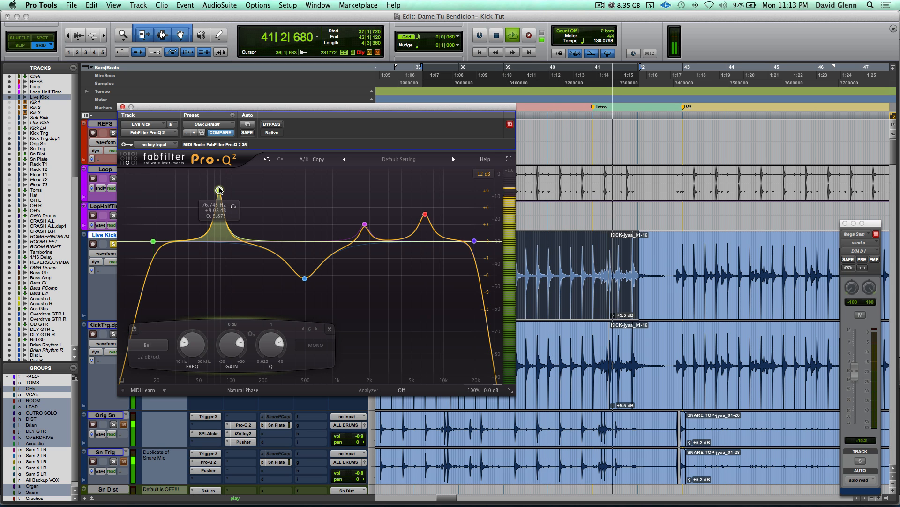
mouse_move(219, 190)
mouse_down()
mouse_move(220, 169)
mouse_move(219, 197)
mouse_move(219, 185)
mouse_up()
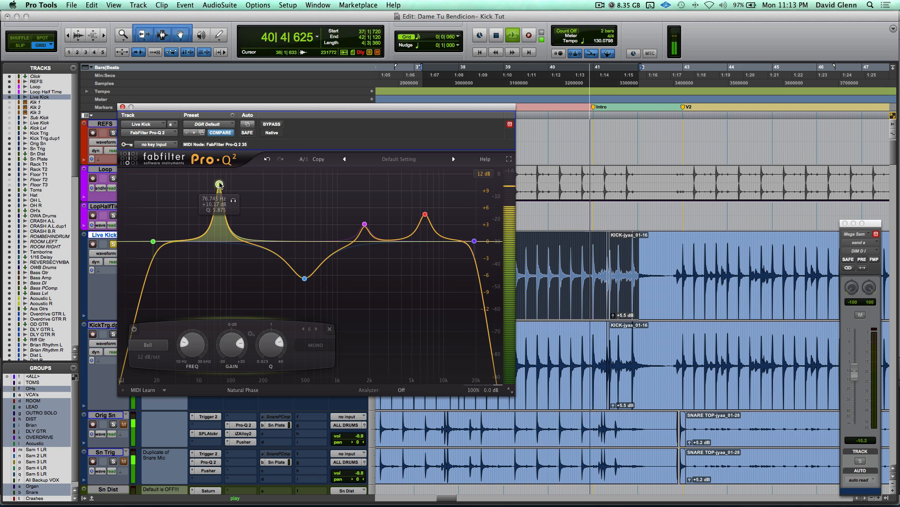
double_click(220, 184)
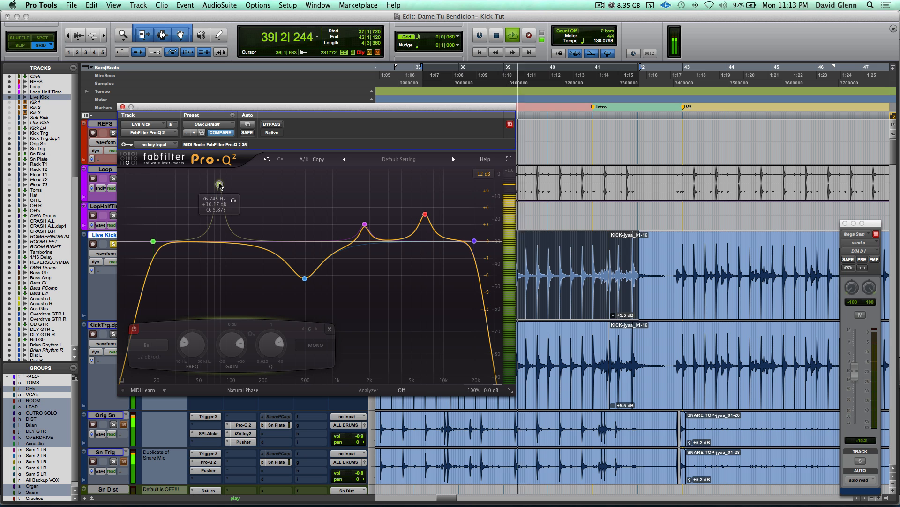
double_click(220, 184)
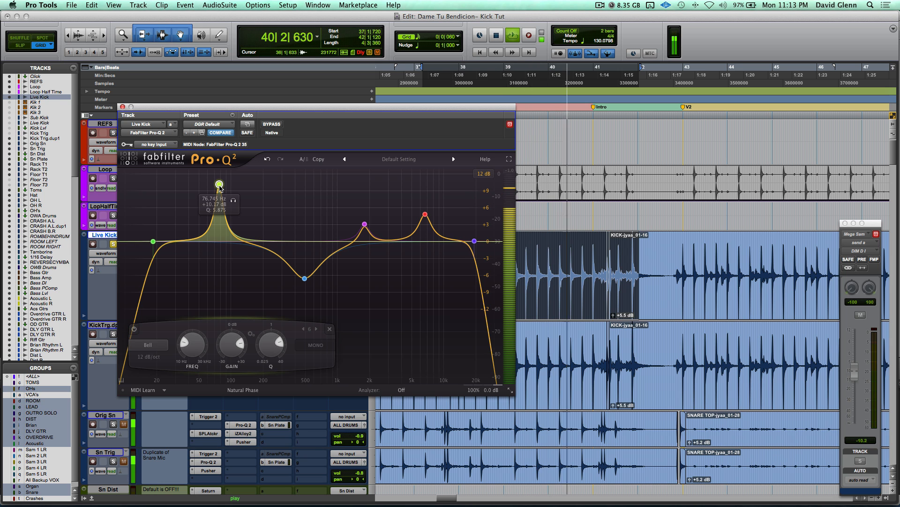
drag(219, 186, 219, 214)
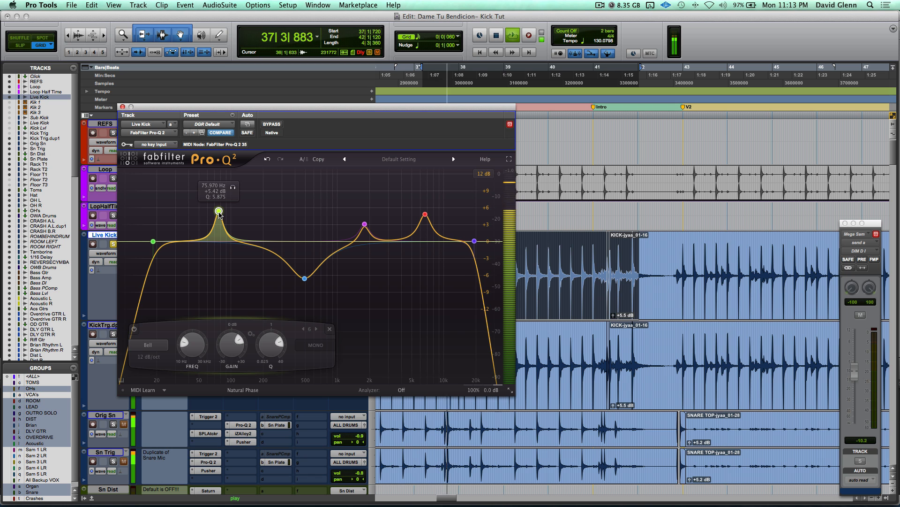
Step: Add two narrow low-mid cuts, one of about 3.4 dB near 149 Hz with Q 6.562 and another near 200 Hz
drag(234, 241, 251, 272)
scroll(250, 271, up, 2)
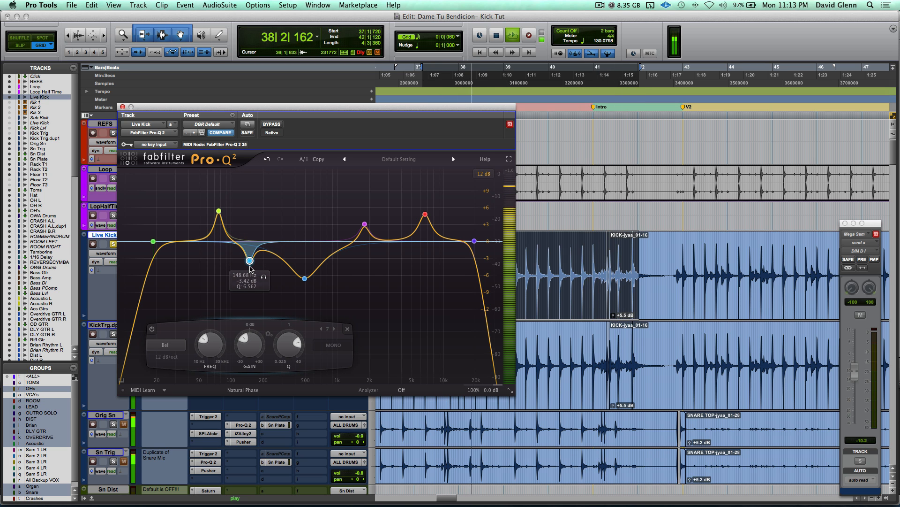
drag(267, 241, 263, 261)
scroll(266, 219, up, 10)
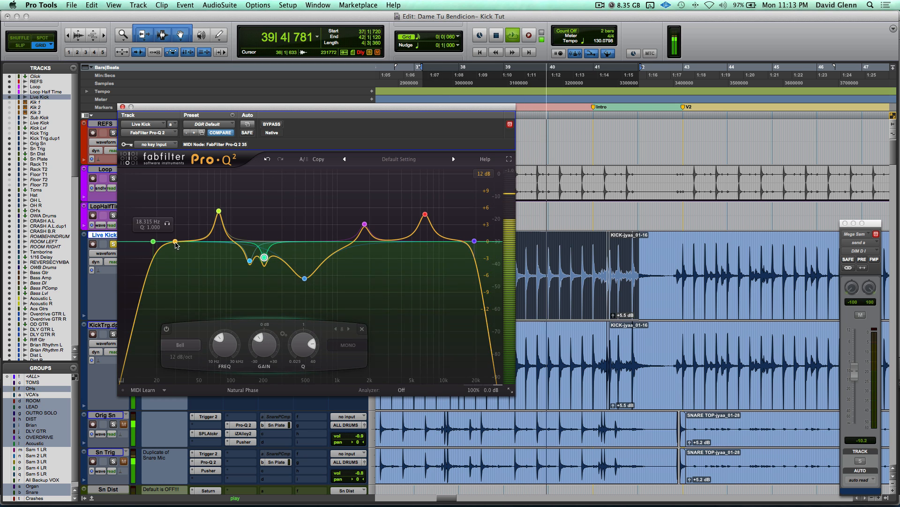
Step: Add a boost of about 2.25 dB near 27 Hz, stop playback, change the band's shape to Bell and narrow it
drag(176, 241, 172, 236)
scroll(172, 242, down, 5)
key(space)
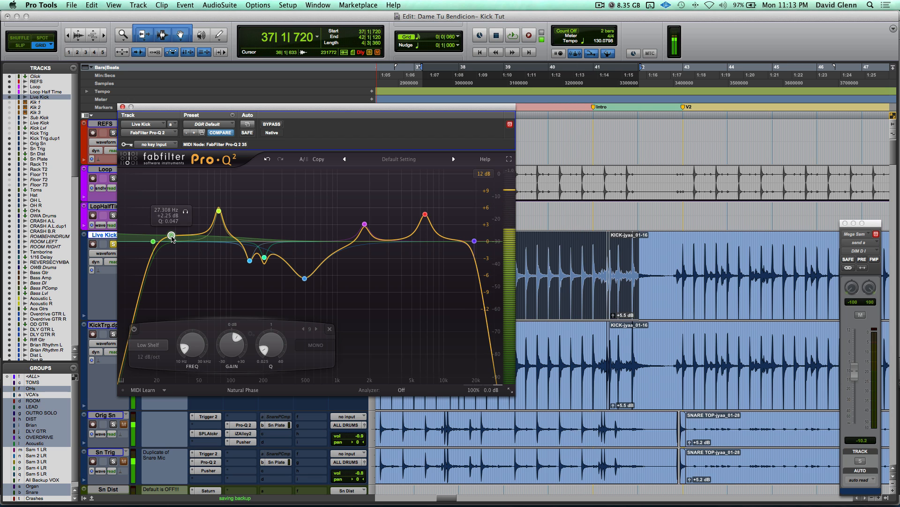
right_click(172, 241)
mouse_move(209, 256)
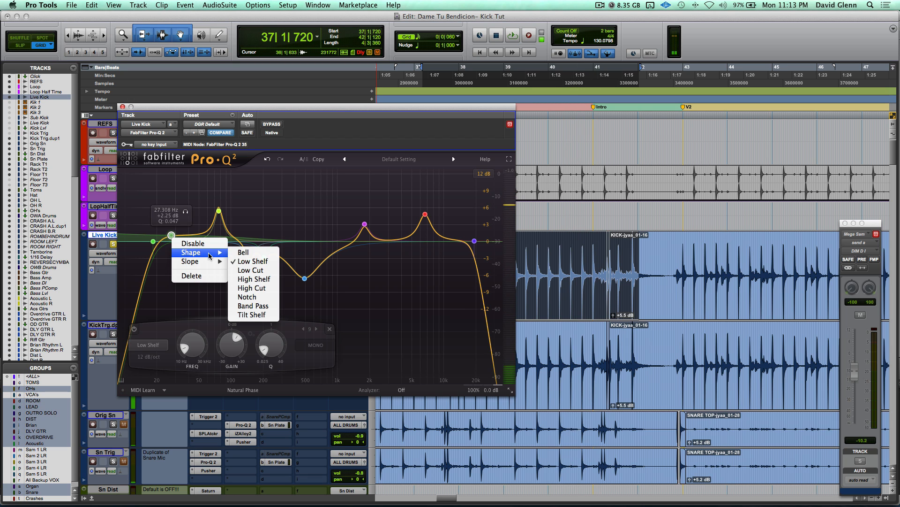
click(243, 253)
scroll(172, 229, up, 10)
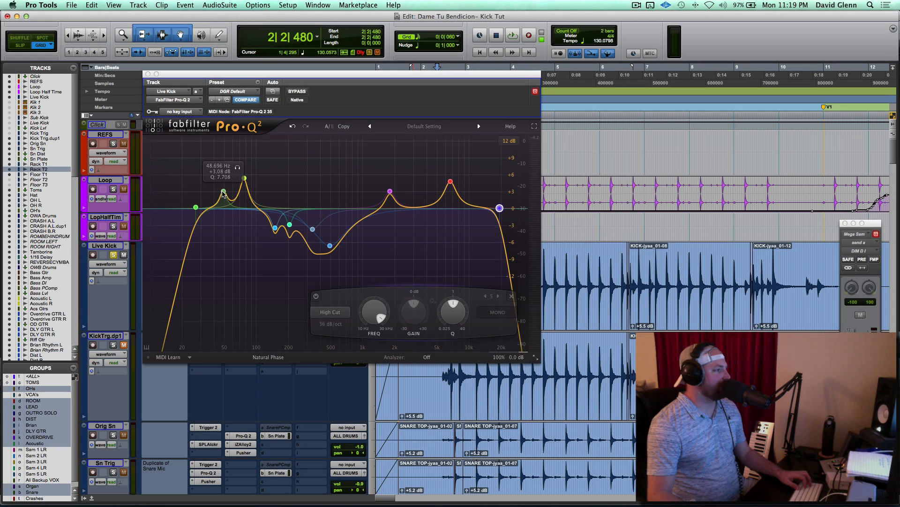
Step: Set the 48.7 Hz bell boost's gain to about +2.83 dB and listen to the result
mouse_move(223, 193)
mouse_down()
mouse_move(207, 203)
mouse_move(206, 171)
mouse_move(228, 168)
mouse_move(223, 193)
mouse_up()
key(space)
key(space)
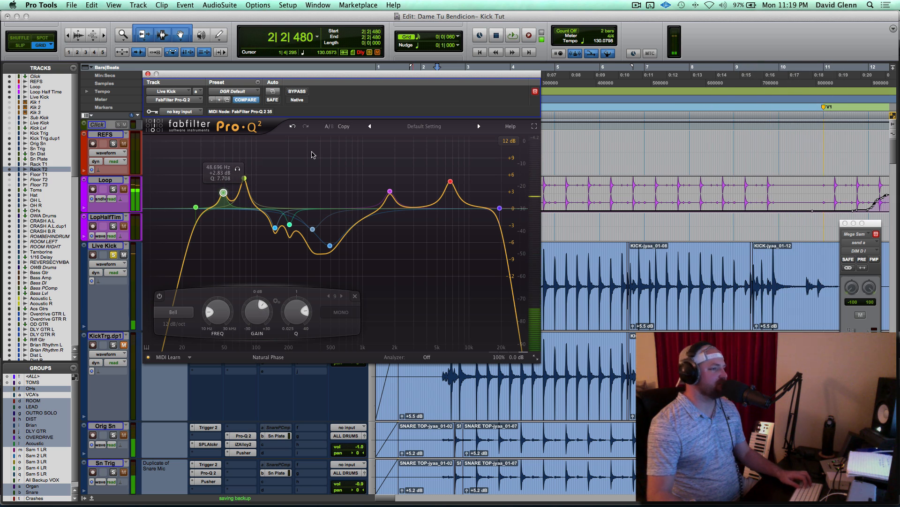
Step: Save the session and bypass the Pro-Q 2 on Live Kick
key(super+s)
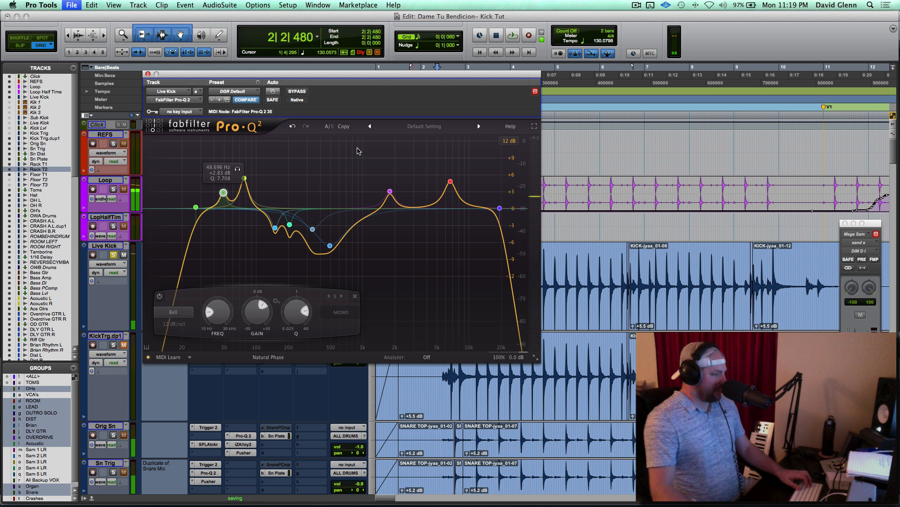
click(298, 91)
key(super+s)
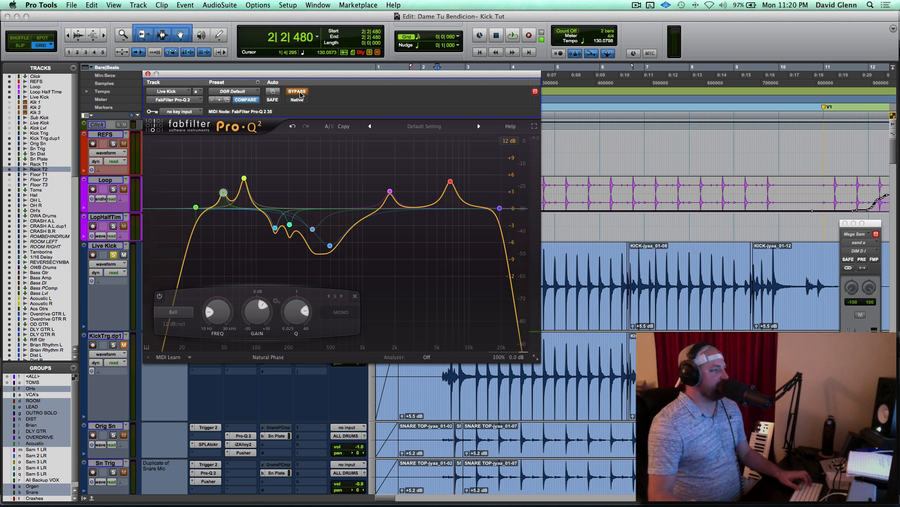
Step: Compare the kick with and without the Pro-Q 2 during playback, leaving the EQ enabled
key(space)
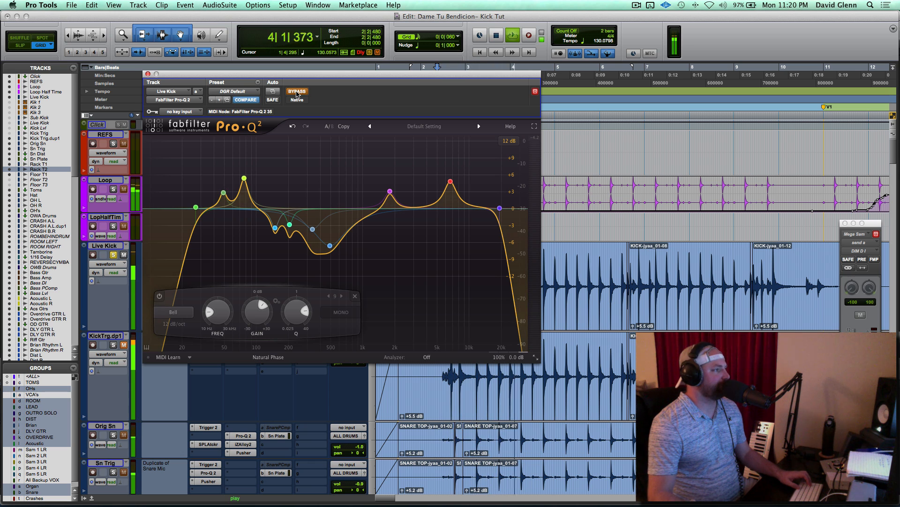
click(297, 91)
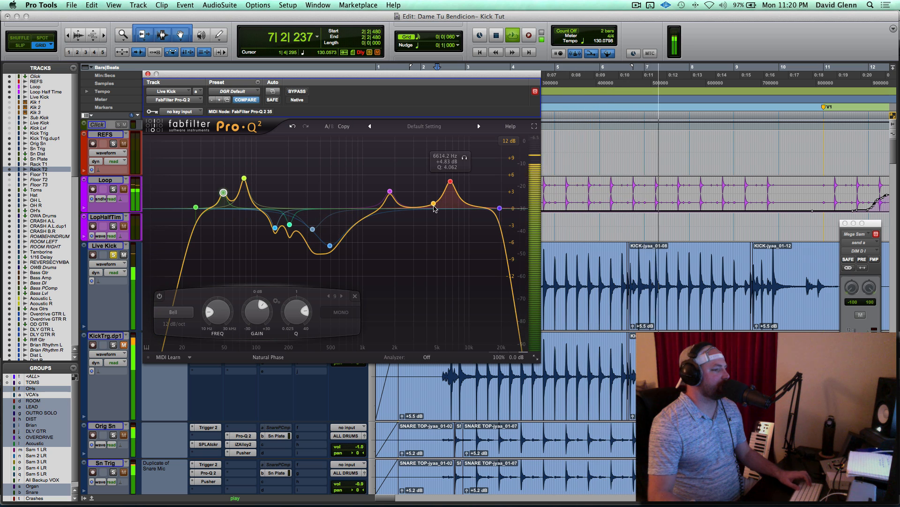
key(space)
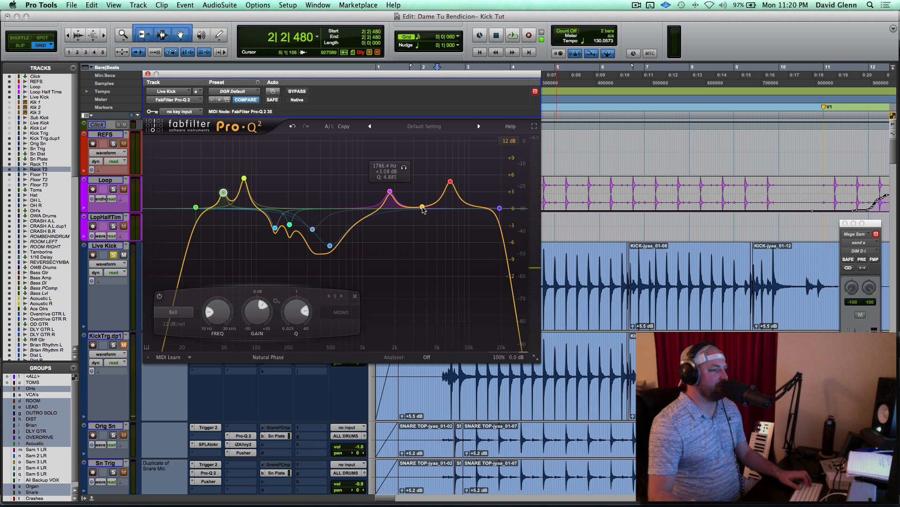
Step: Add a wide bell boost of about 5.83 dB near 6.9 kHz with Q 1.000 while the kick plays
key(space)
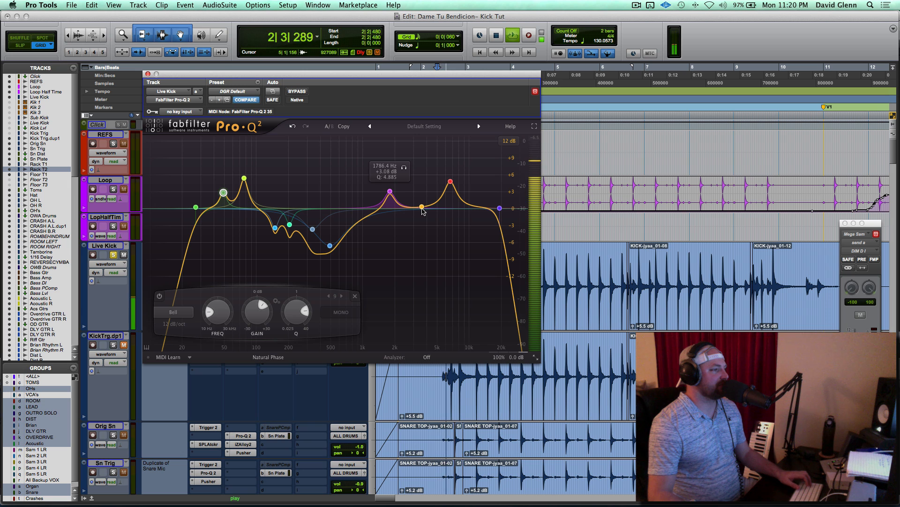
drag(422, 212, 452, 176)
key(space)
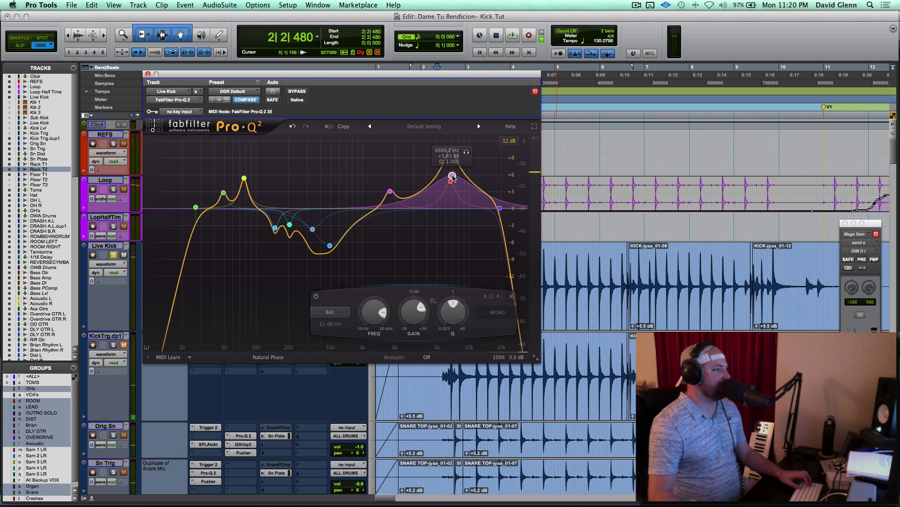
Step: Close the EQ, insert the Dyn3 Expander/Gate below it on Live Kick and load the Salvo Kick preset
click(149, 74)
click(198, 256)
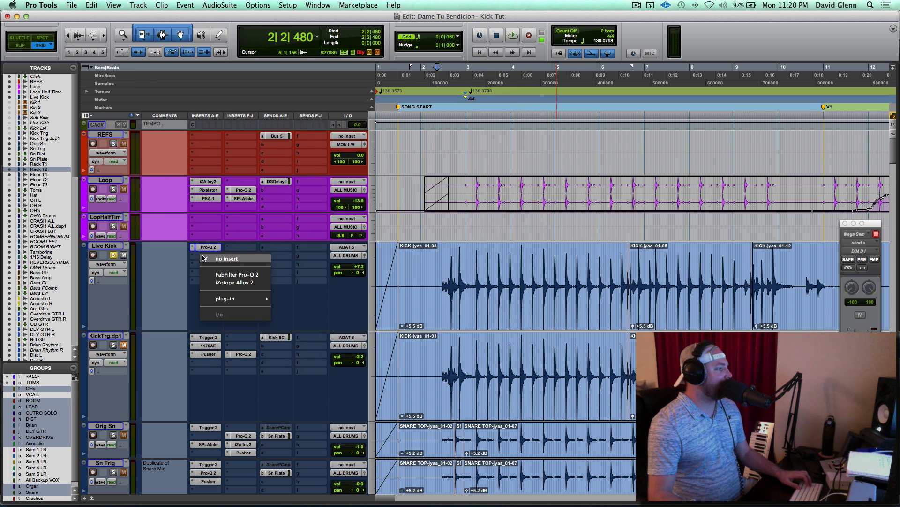
mouse_move(250, 298)
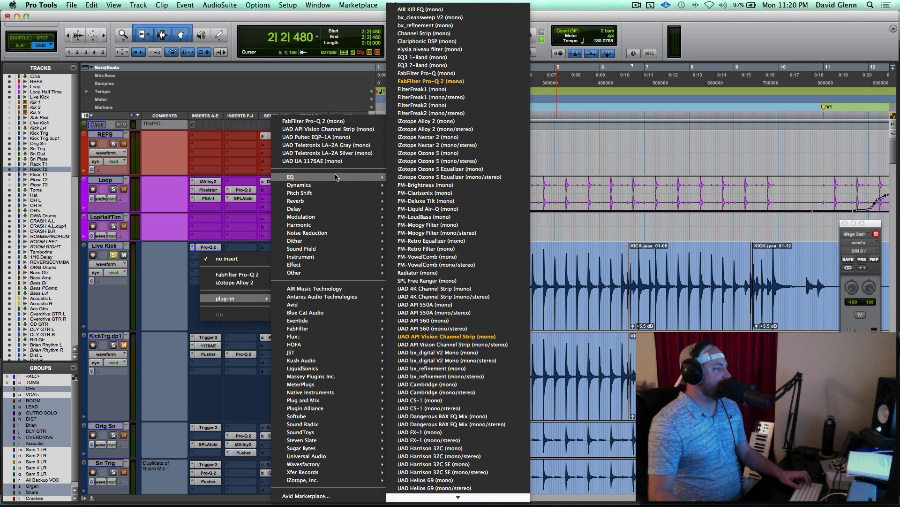
mouse_move(331, 186)
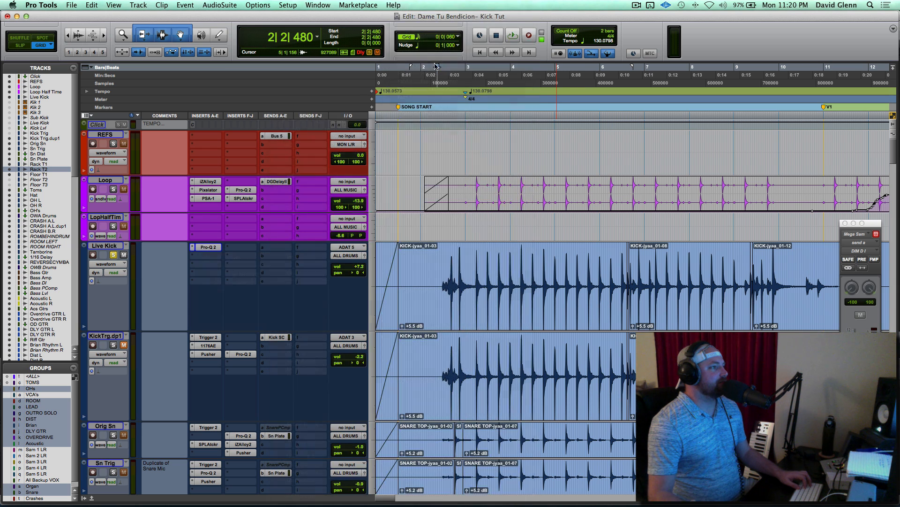
click(436, 65)
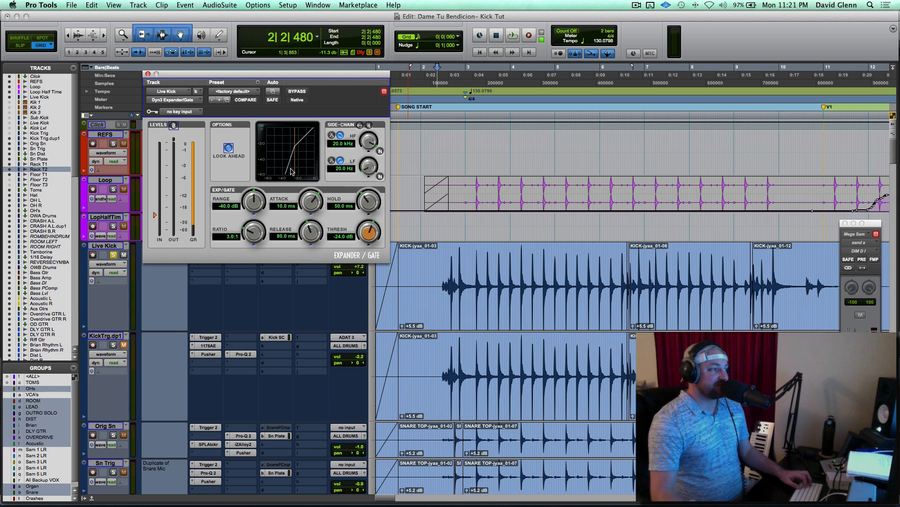
click(234, 91)
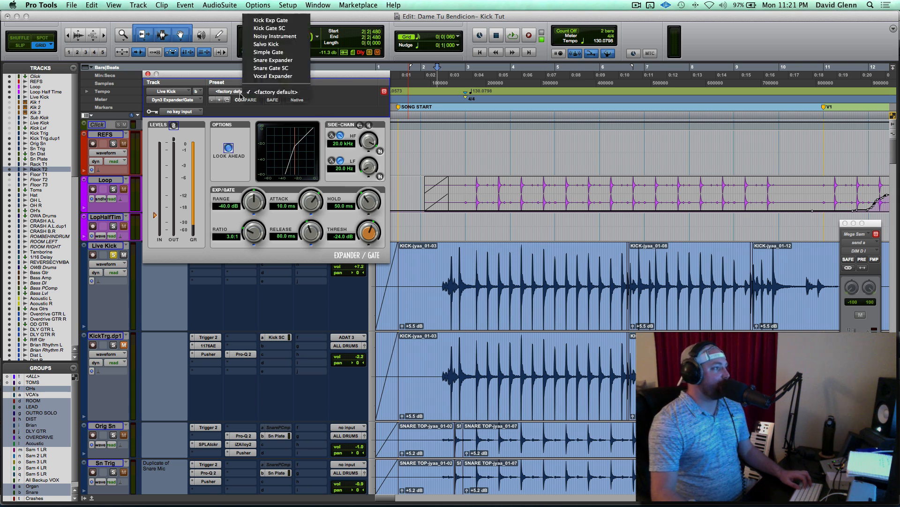
click(283, 45)
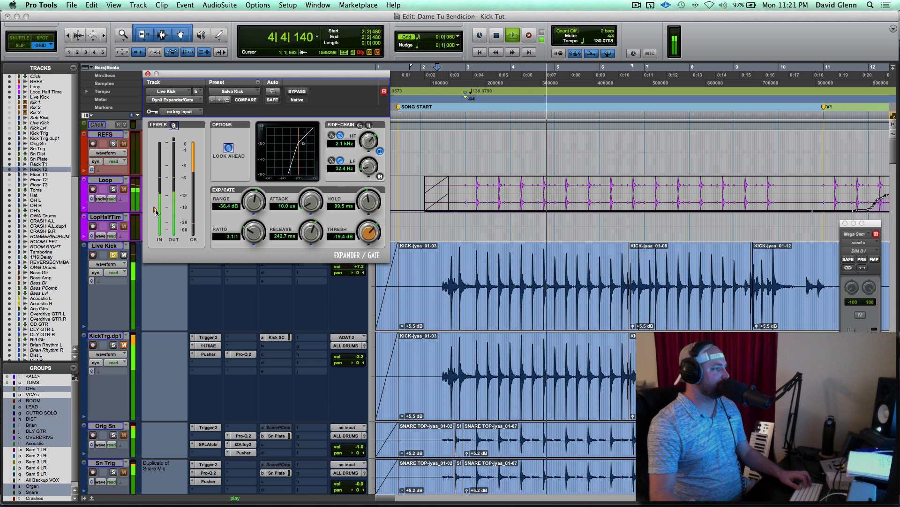
Step: Play the gated Live Kick through bar 6 and locate the group of quick hits around beat 3
click(611, 269)
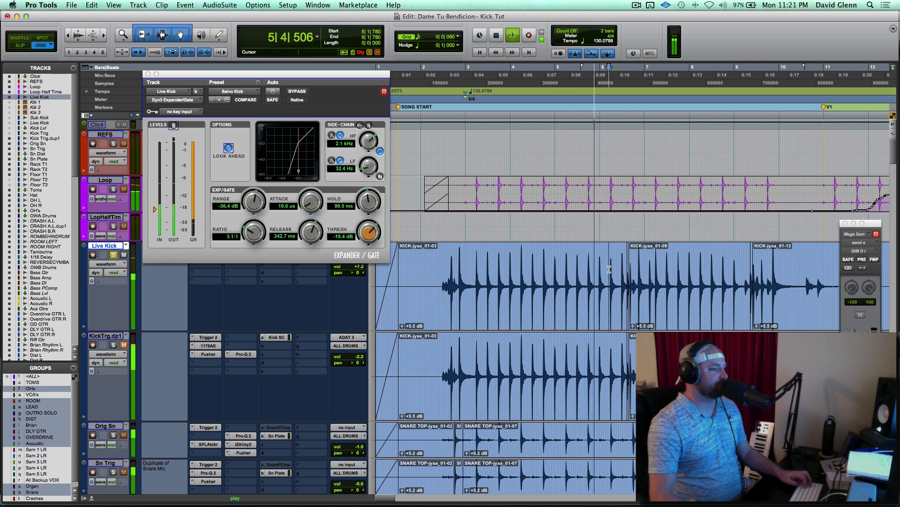
key(super+bracketright)
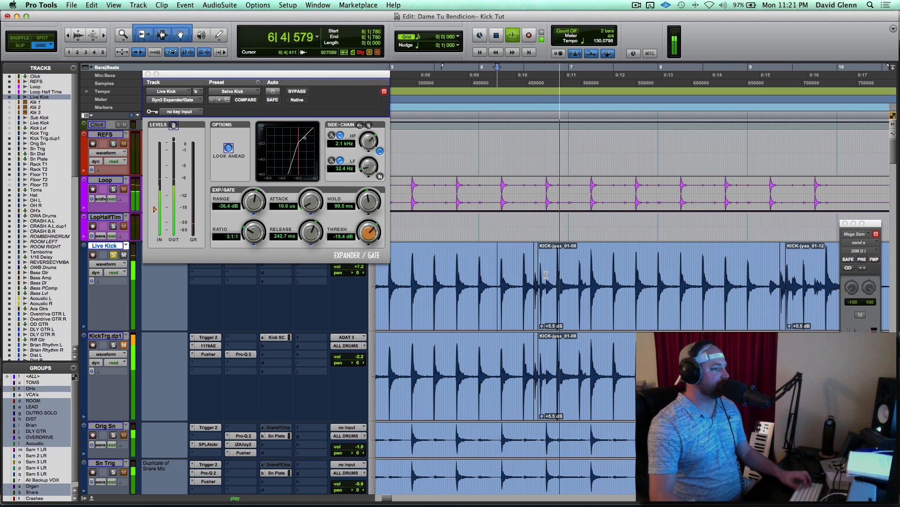
key(space)
key(KP_Add)
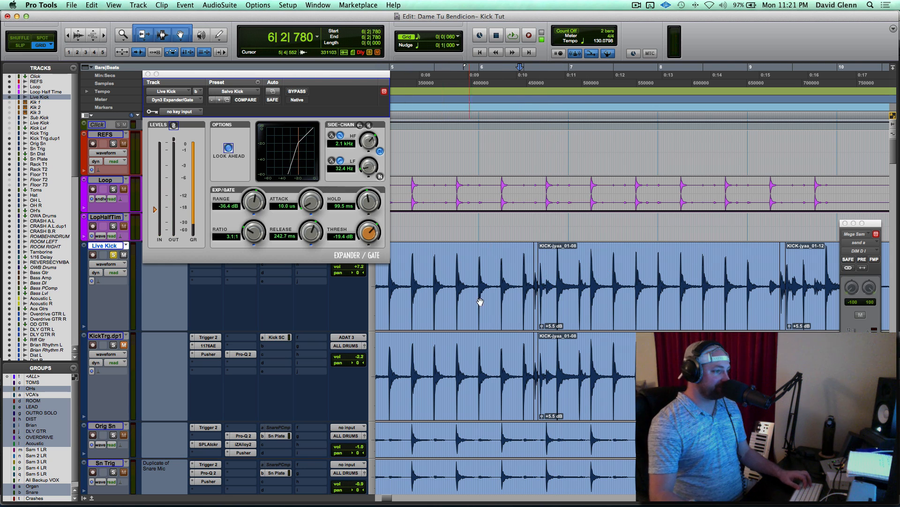
key(super+bracketright)
key(super+bracketright)
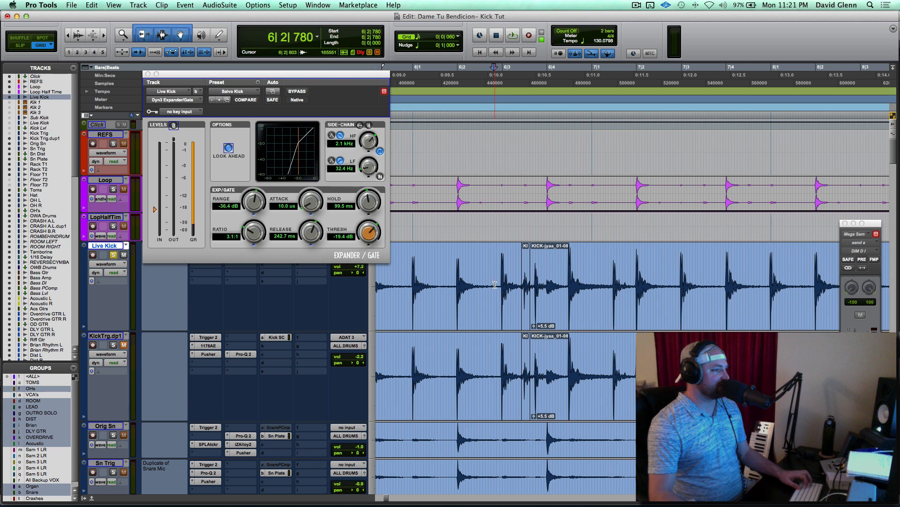
click(499, 280)
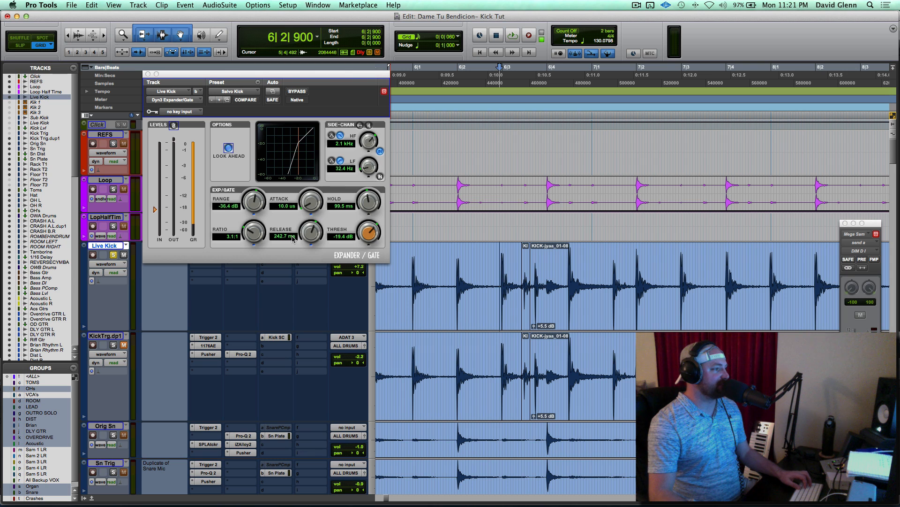
Step: Audition the quick kick hits from 6|2|780 to hear how the gate treats the weaker ones
click(494, 262)
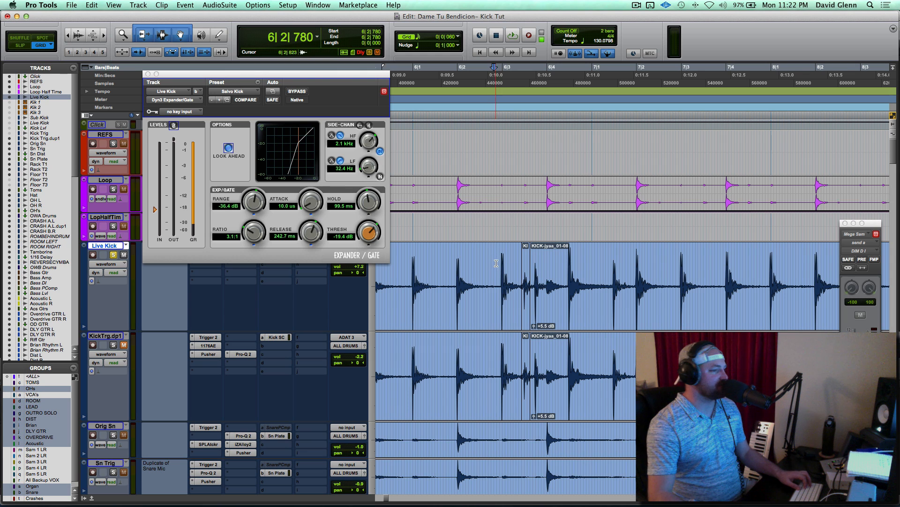
key(space)
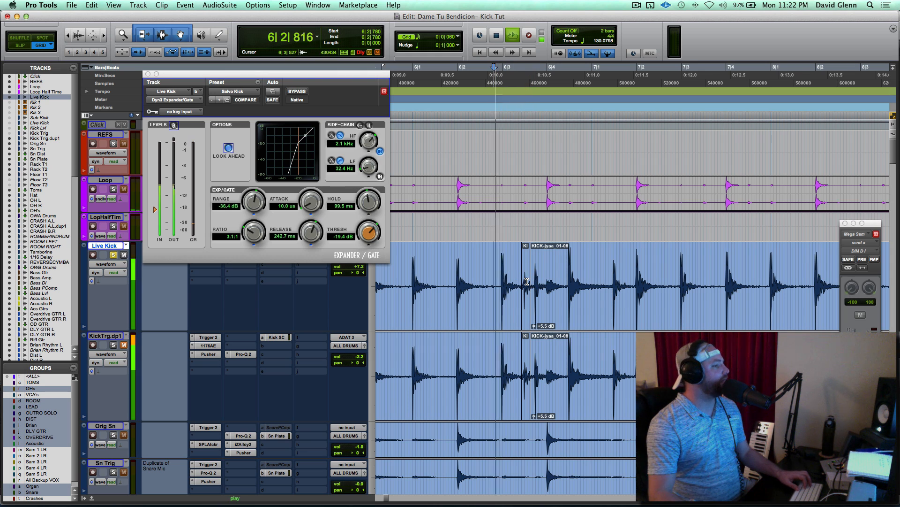
key(space)
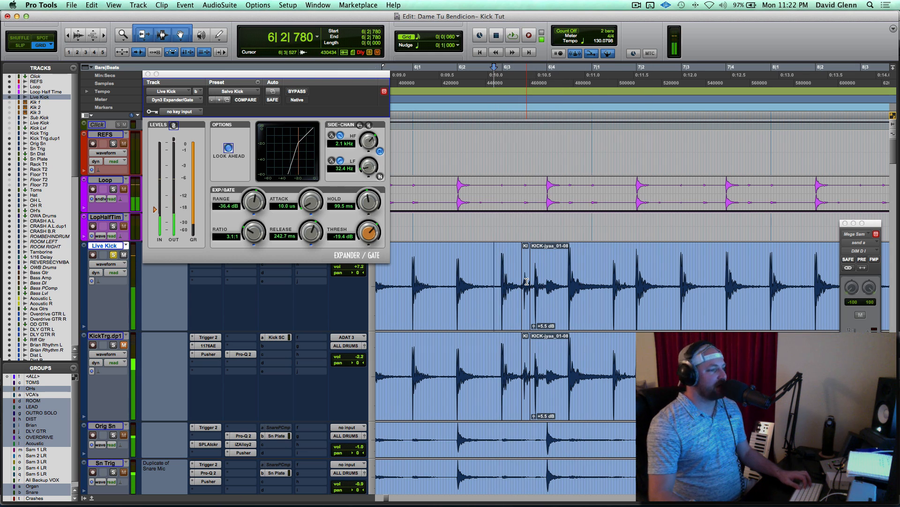
key(super+bracketright)
key(super+bracketright)
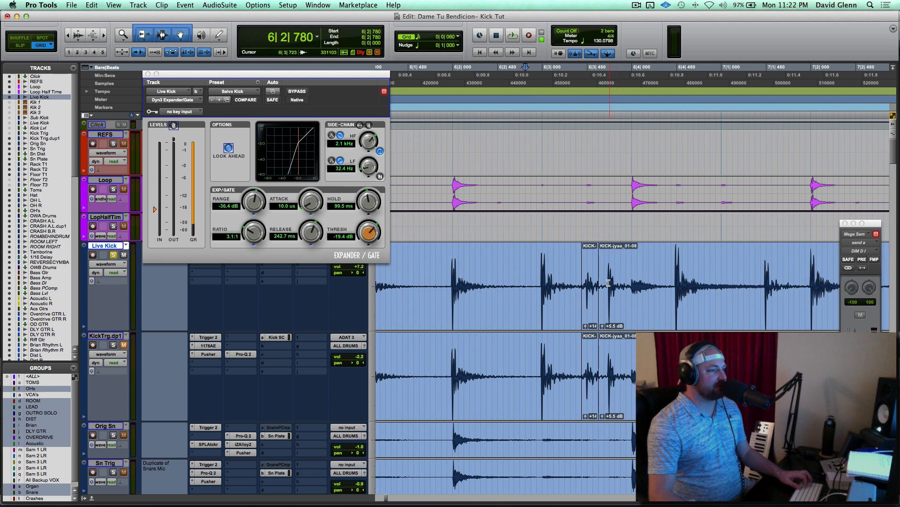
key(space)
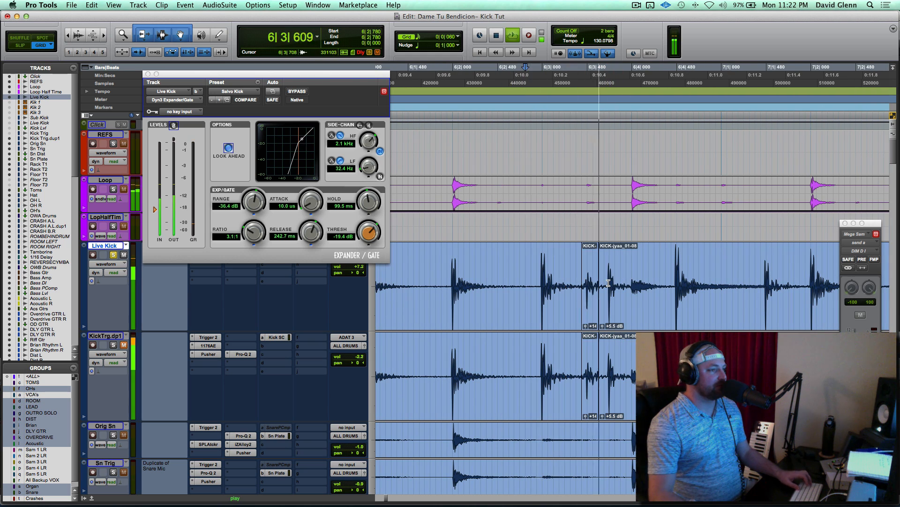
key(space)
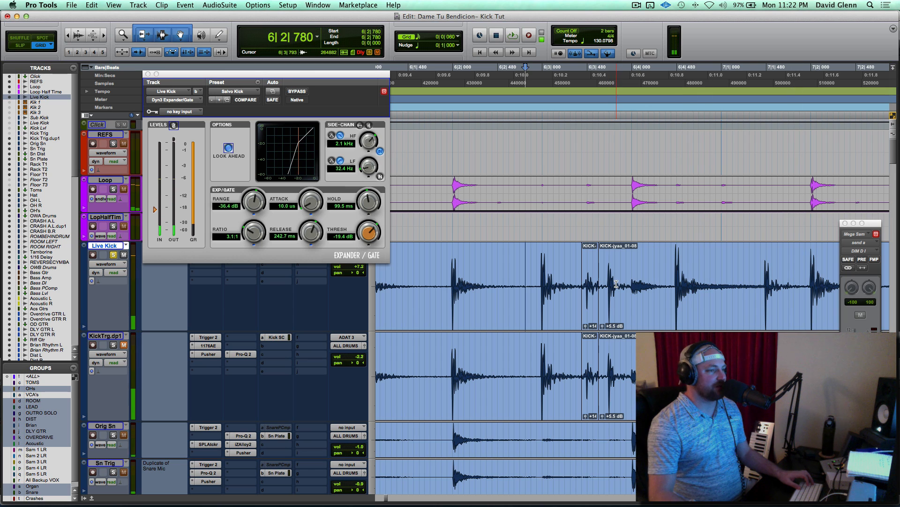
Step: Copy the attack of the strong Live Kick hit at 6|4|468 and paste it over the hit at 6|3|706
click(668, 284)
click(675, 284)
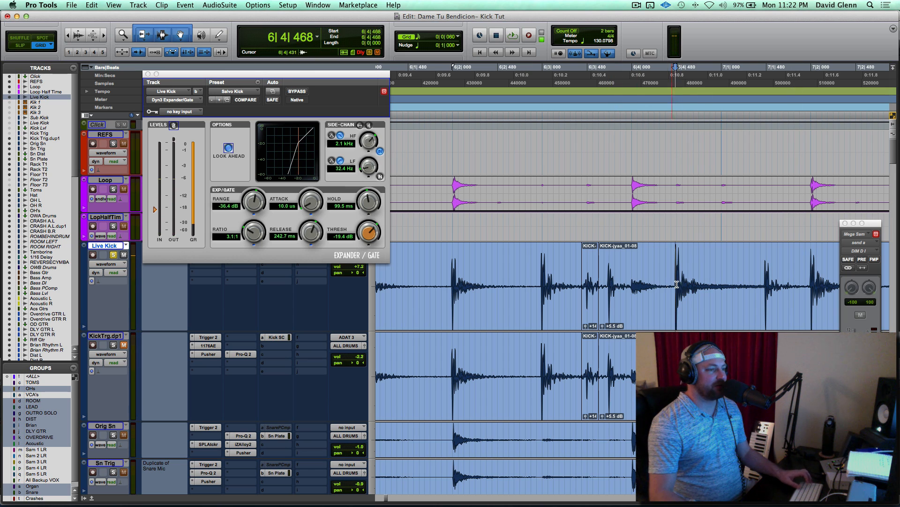
shift+click(690, 283)
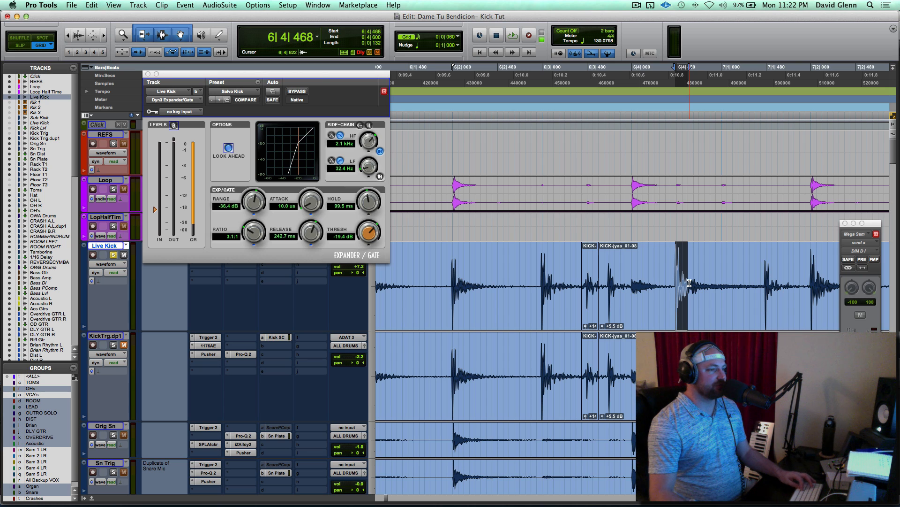
click(599, 282)
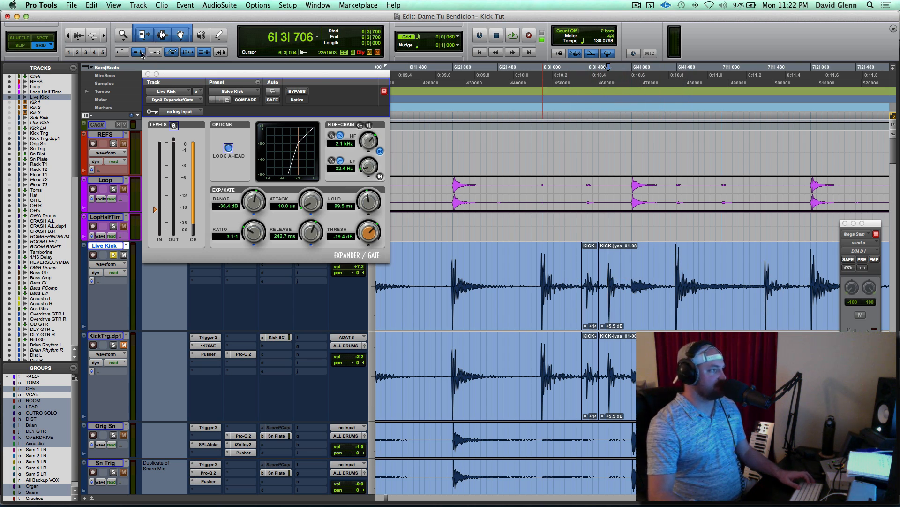
key(shift+Tab)
key(super+e)
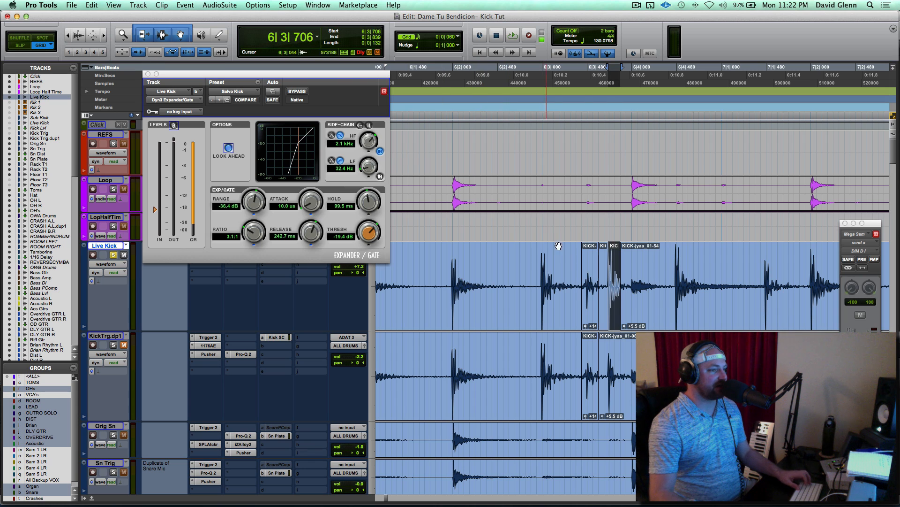
Step: Extend the pasted kick clip to span 6|3|667 to 6|3|909 and crossfade both of its edges
drag(619, 289, 631, 294)
drag(630, 326, 627, 325)
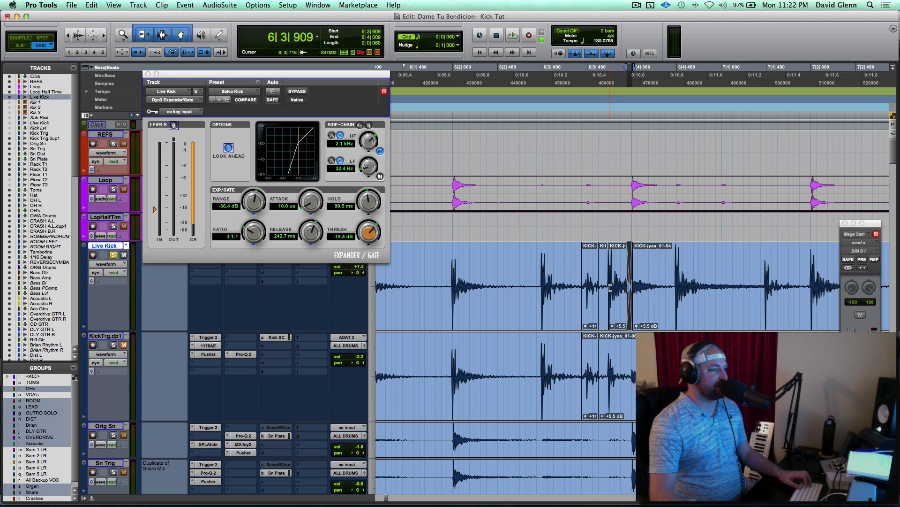
drag(610, 288, 605, 290)
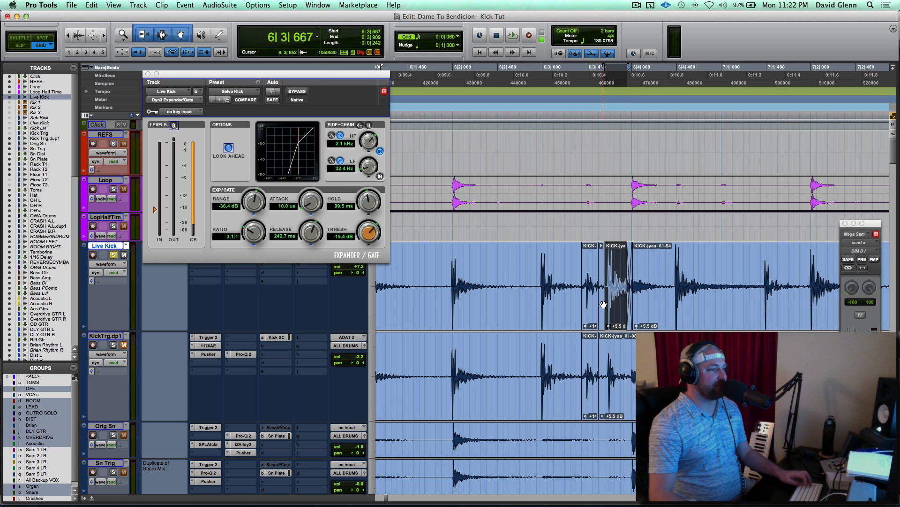
scroll(603, 304, up, 3)
drag(632, 325, 628, 325)
Step: Delete the leftover Live Kick piece starting at 6|3|600 and extend the start of the weak-hit clip before it back to 6|3|300
double_click(601, 270)
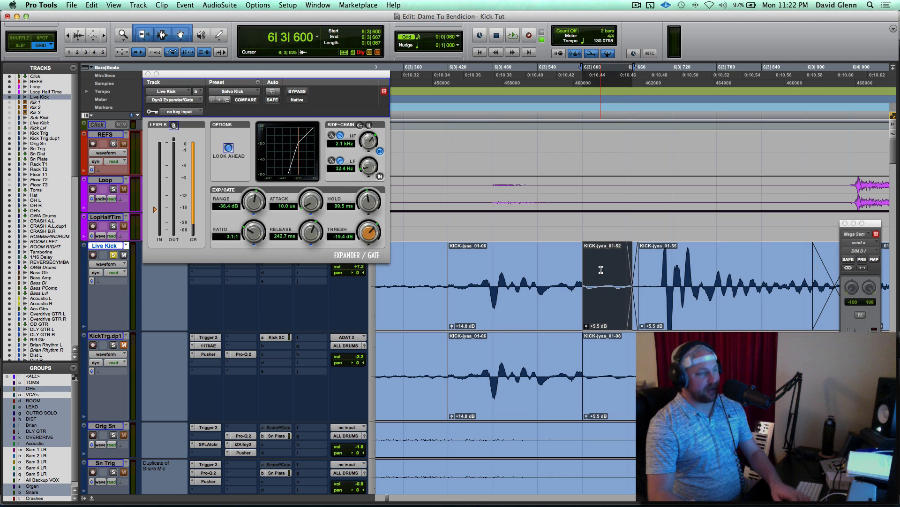
key(Delete)
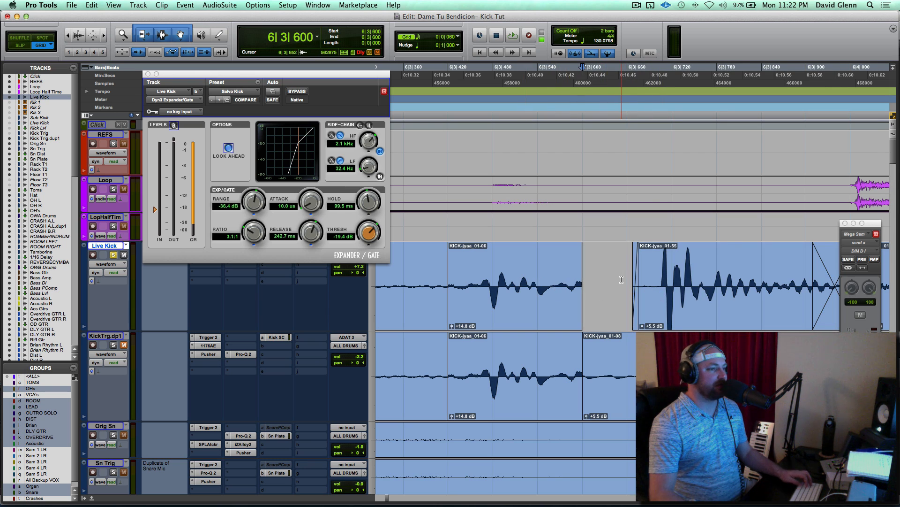
scroll(620, 280, down, 2)
click(560, 277)
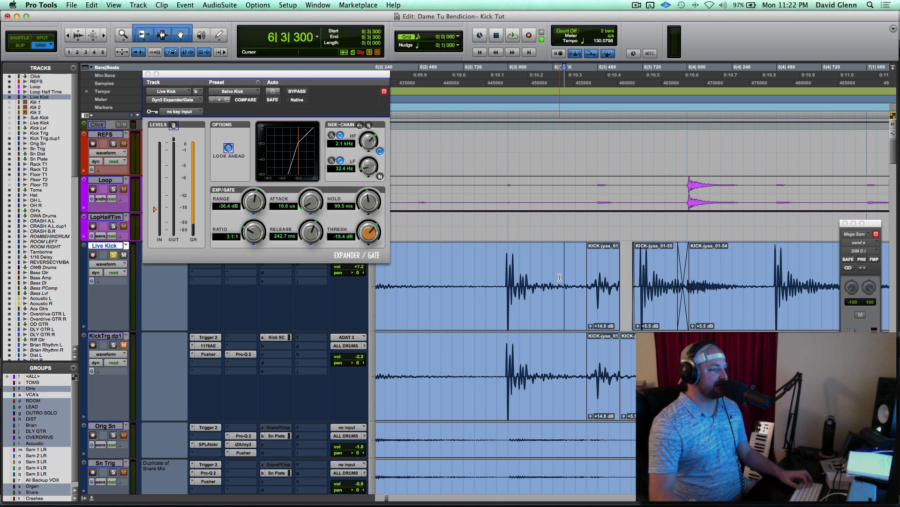
key(Tab)
key(Tab)
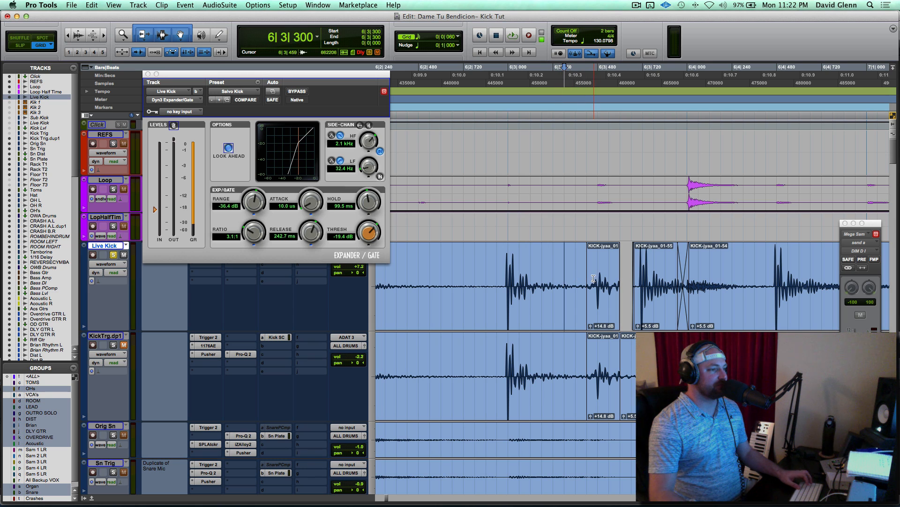
drag(593, 278, 563, 278)
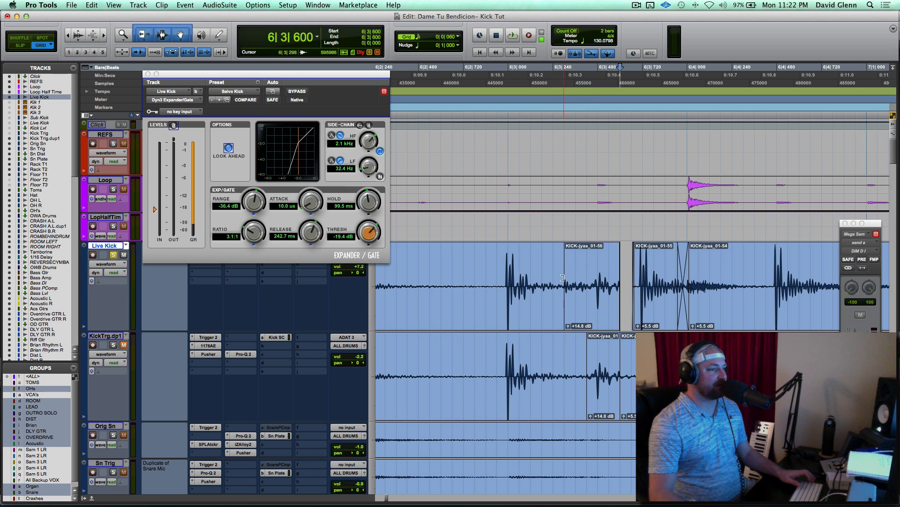
Step: Paste the copied strong kick attack over the weak Live Kick hit at 6|3|464
click(594, 275)
key(super+bracketright)
key(super+bracketright)
key(super+bracketright)
key(super+bracketright)
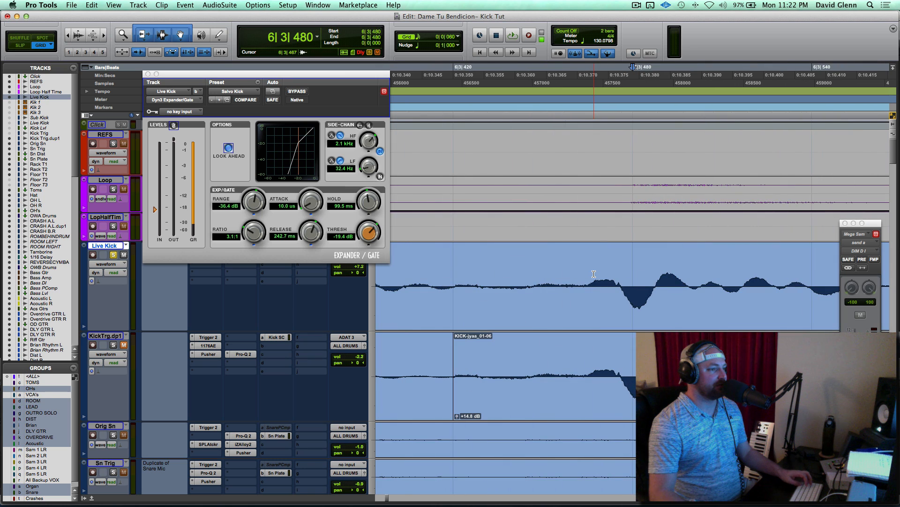
click(585, 275)
key(super+bracketleft)
key(super+bracketleft)
key(super+bracketleft)
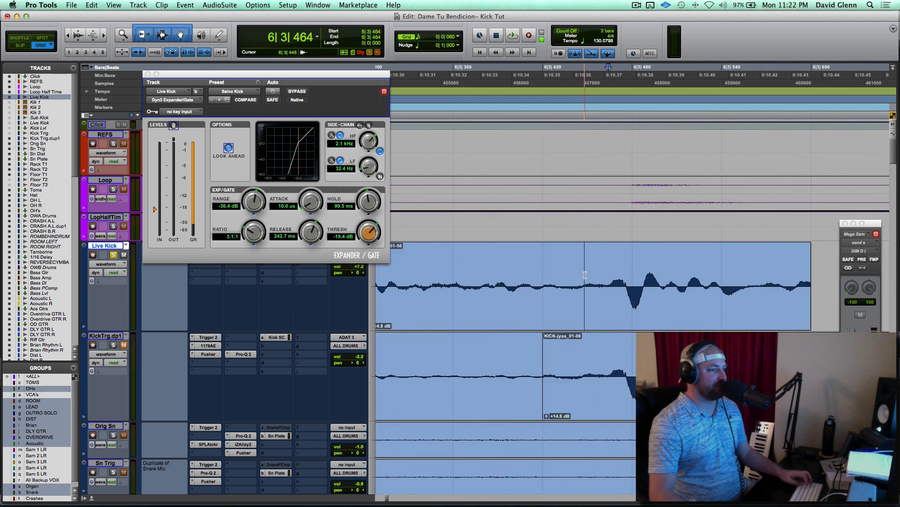
key(super+v)
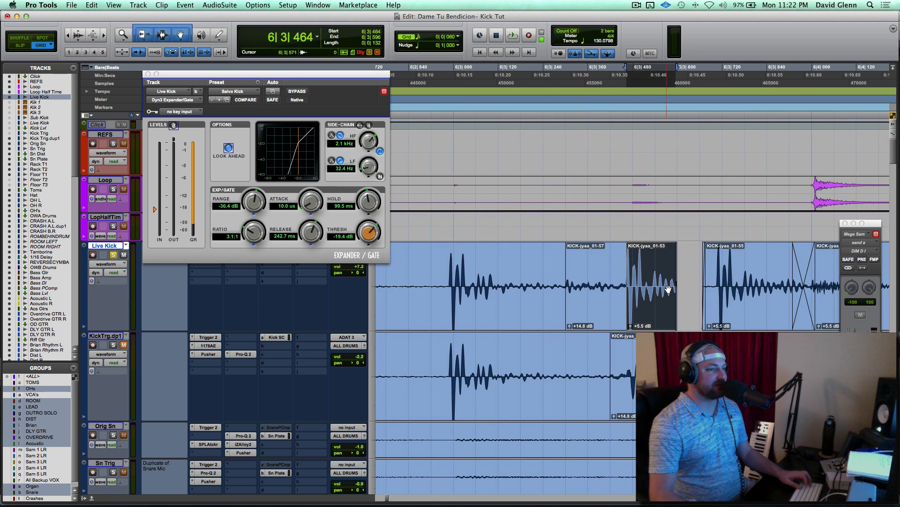
Step: Extend the pasted kick clip to span 6|3|259 to 6|3|696 with crossfades at both edges, and lower its clip gain
drag(708, 298, 708, 325)
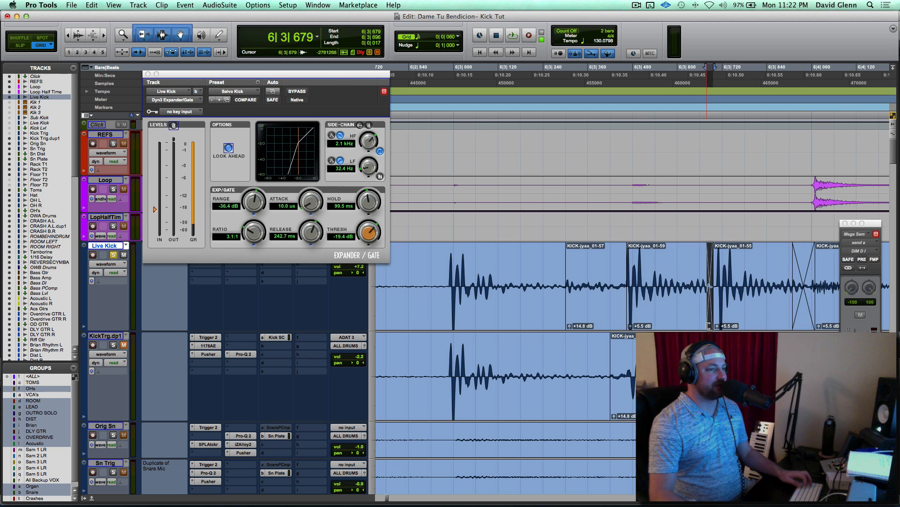
click(644, 279)
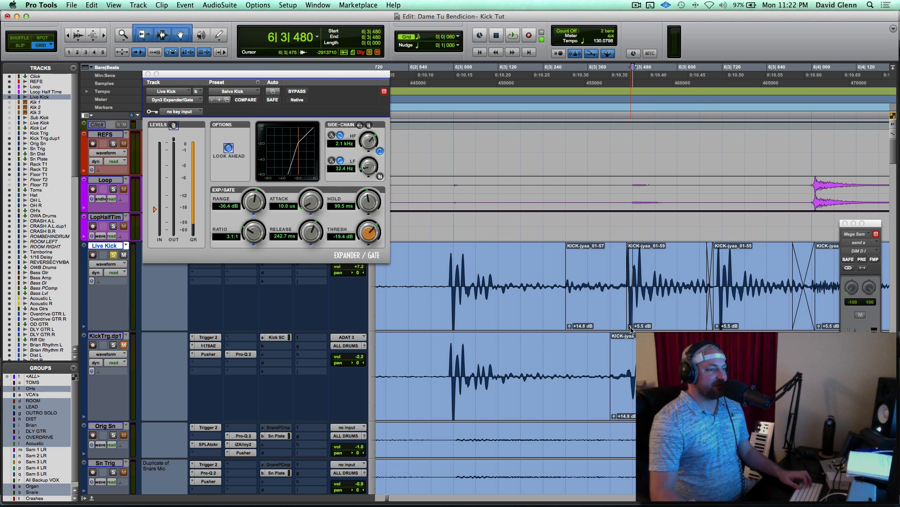
drag(631, 328, 624, 351)
drag(624, 284, 559, 292)
drag(554, 323, 550, 324)
Step: Audition the repaired Live Kick hits from 6|1|900
key(r)
key(r)
key(r)
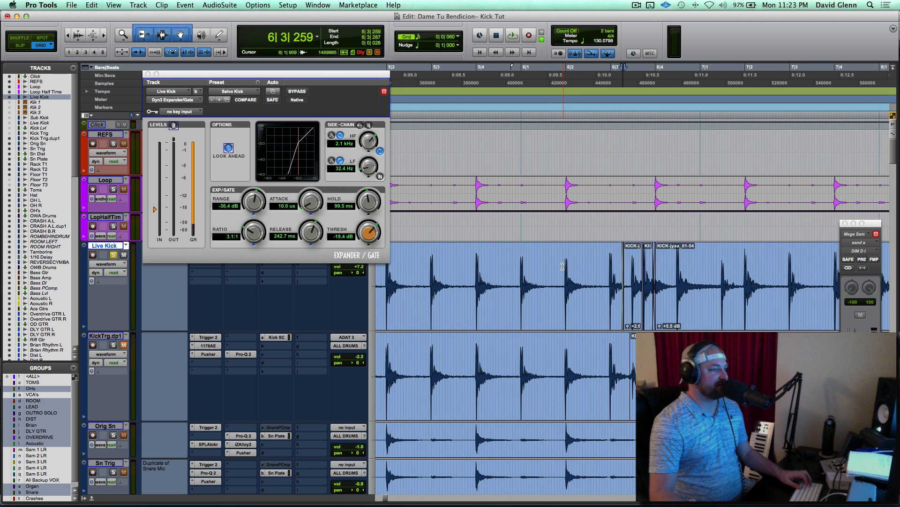
click(562, 266)
key(space)
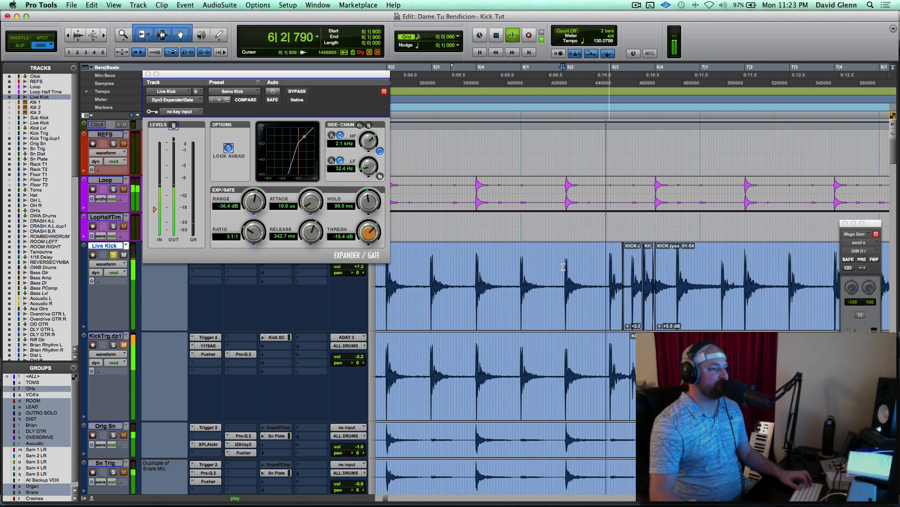
key(space)
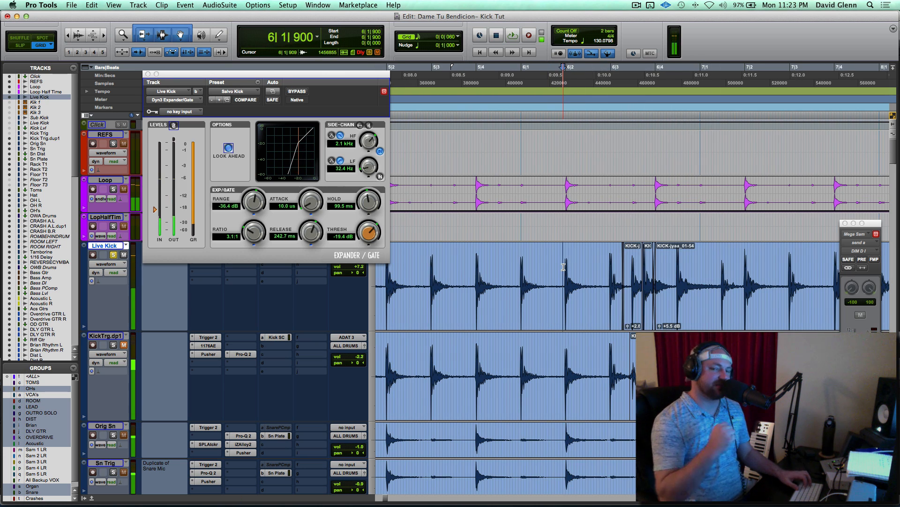
Step: Audition the Live Kick fill further on in the song from 9|1|780
scroll(563, 267, right, 5)
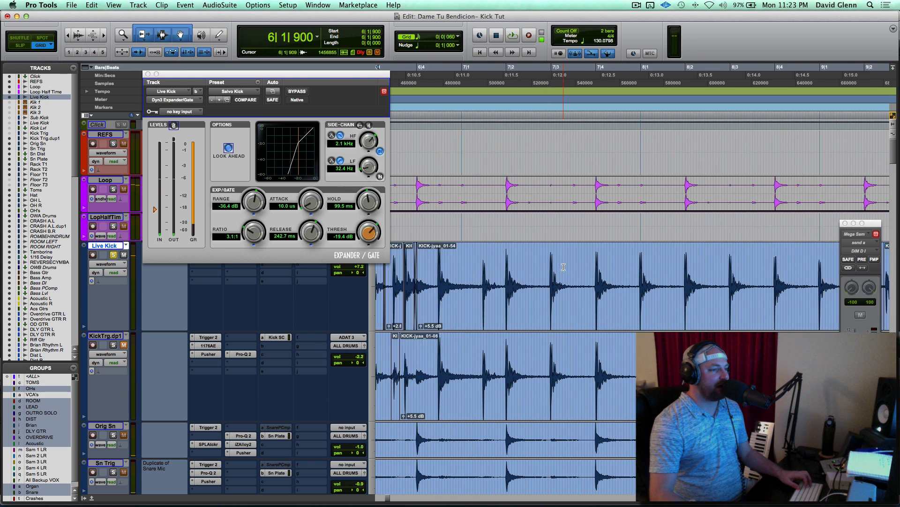
scroll(564, 267, right, 5)
click(630, 272)
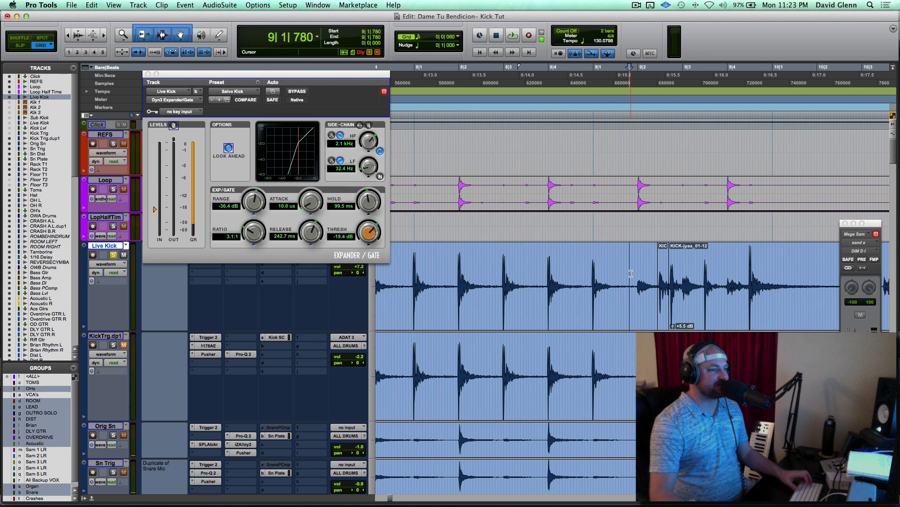
key(space)
key(space)
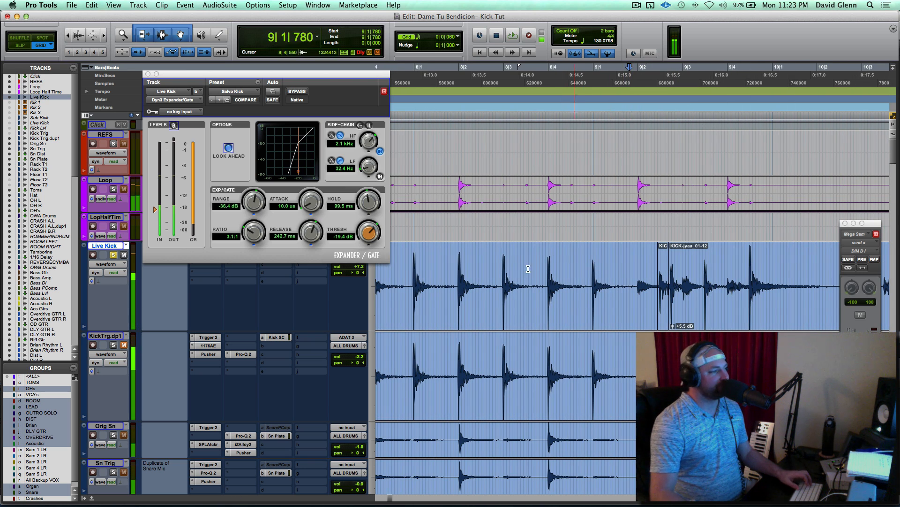
Step: Close the gate and insert a mono UAD UA 1176AE after it on the Live Kick track
click(147, 74)
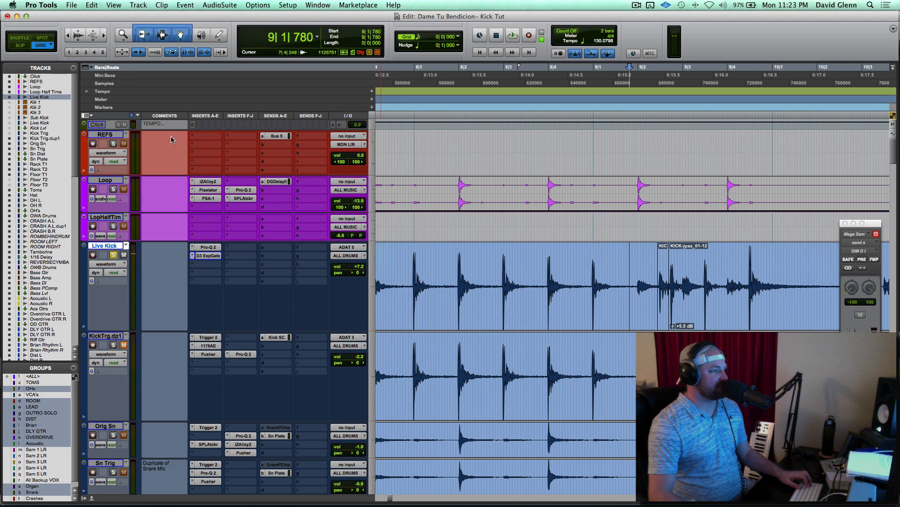
click(195, 267)
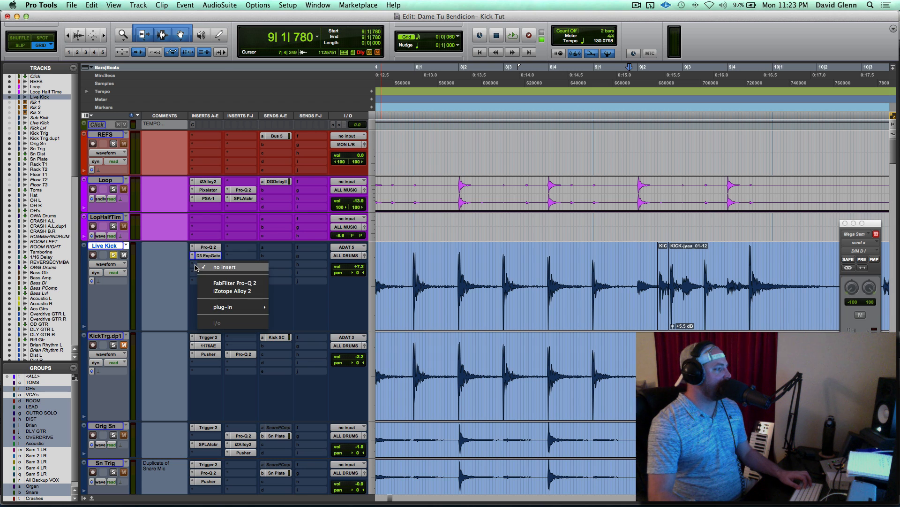
mouse_move(237, 308)
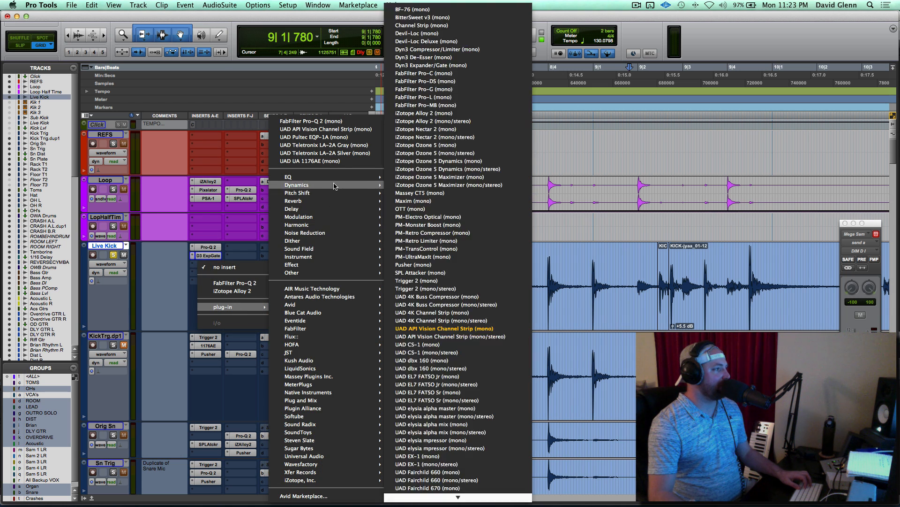
click(323, 161)
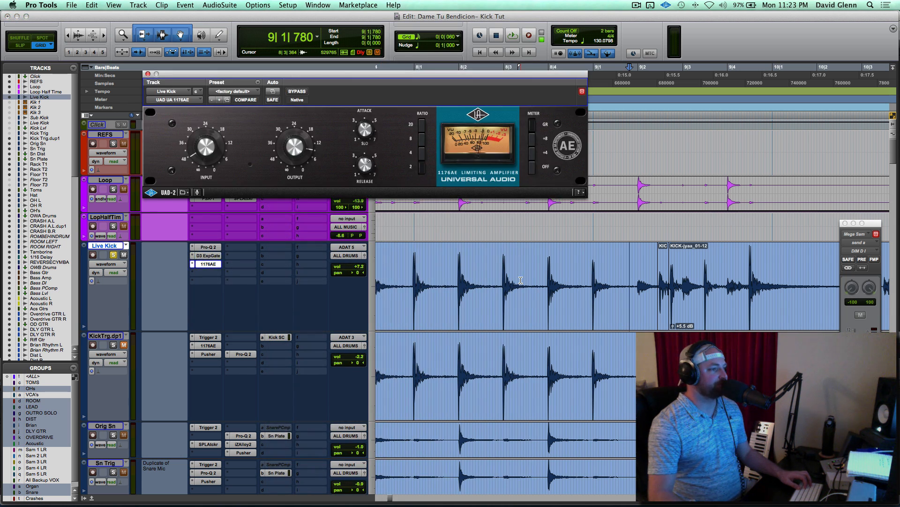
drag(351, 76, 373, 63)
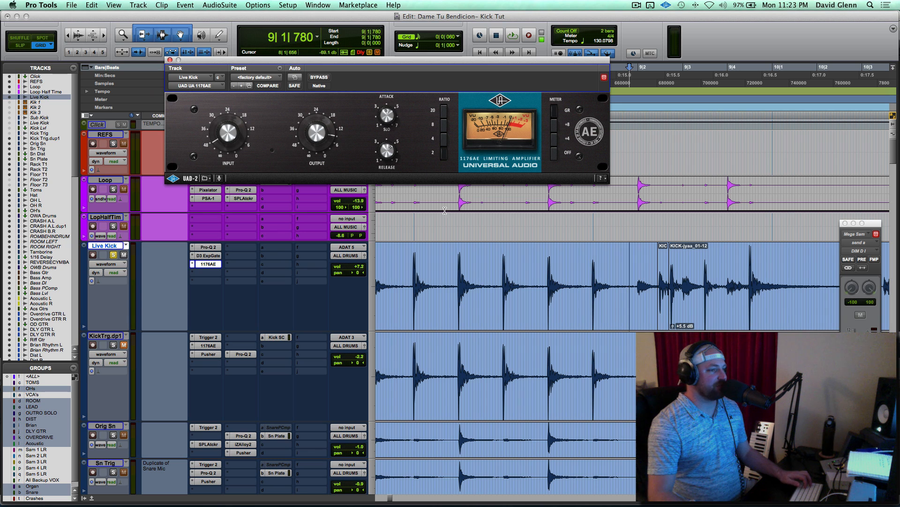
Step: Play the Live Kick from 7|4|840 to 9|1|900 while adjusting the 1176AE's attack and raising its input to about 36
drag(415, 281, 481, 281)
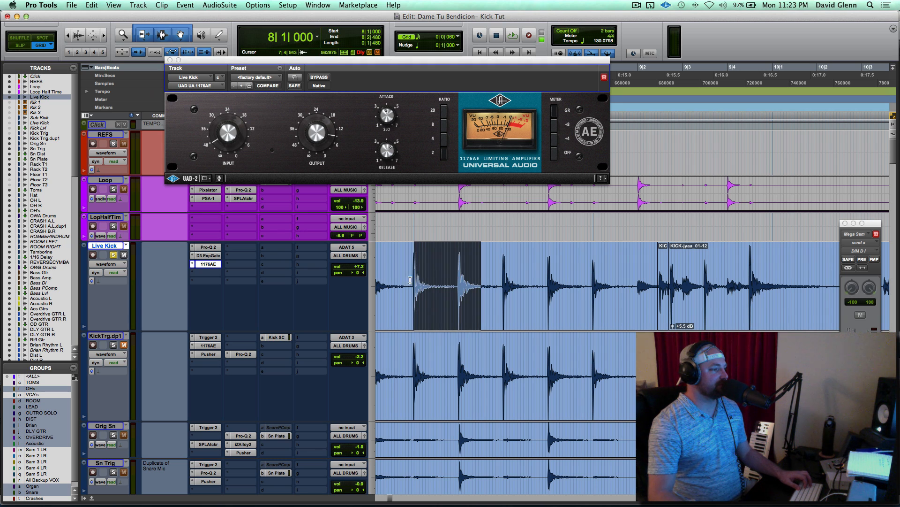
drag(409, 280, 635, 281)
key(space)
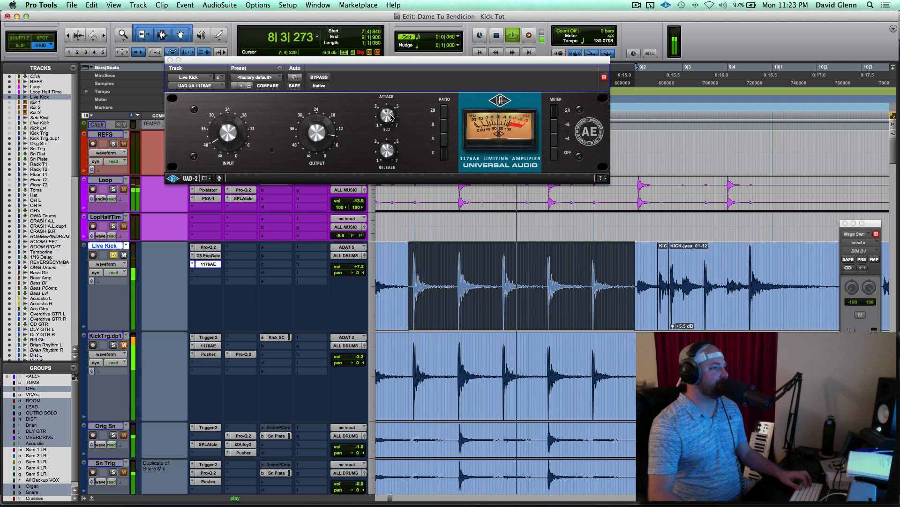
drag(391, 117, 395, 147)
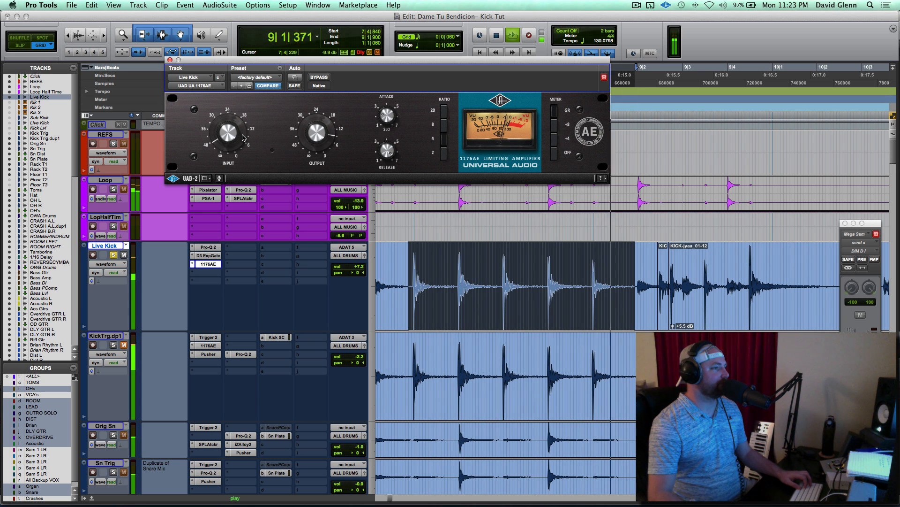
drag(243, 137, 244, 129)
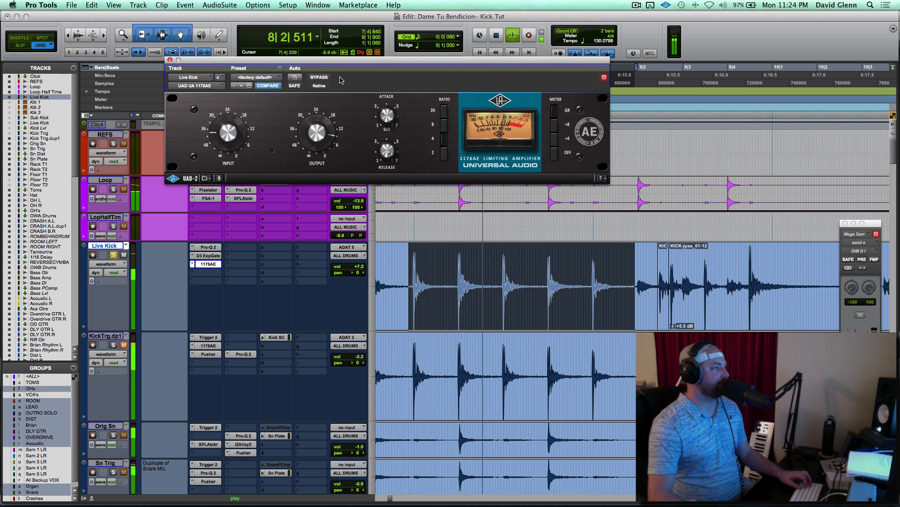
Step: Compare the Live Kick with the 1176AE bypassed and active, close the plug-in and replay the selected hits
click(320, 78)
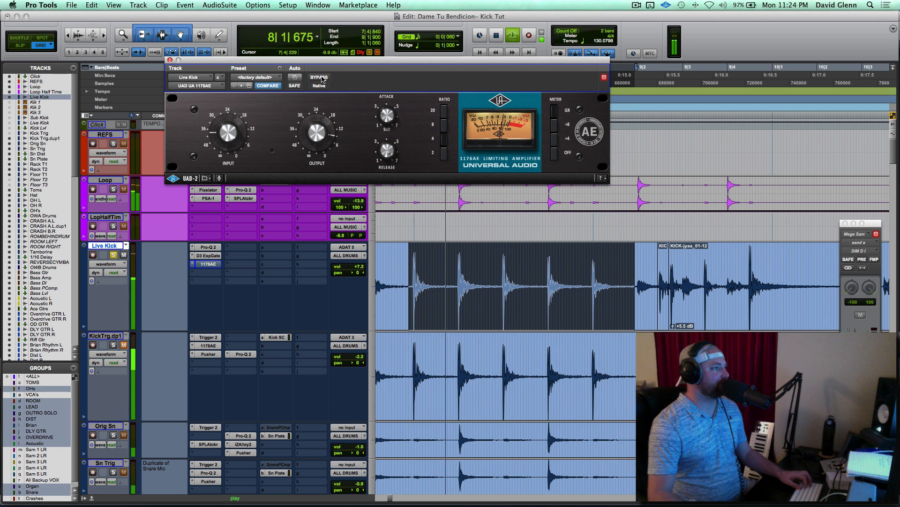
click(321, 77)
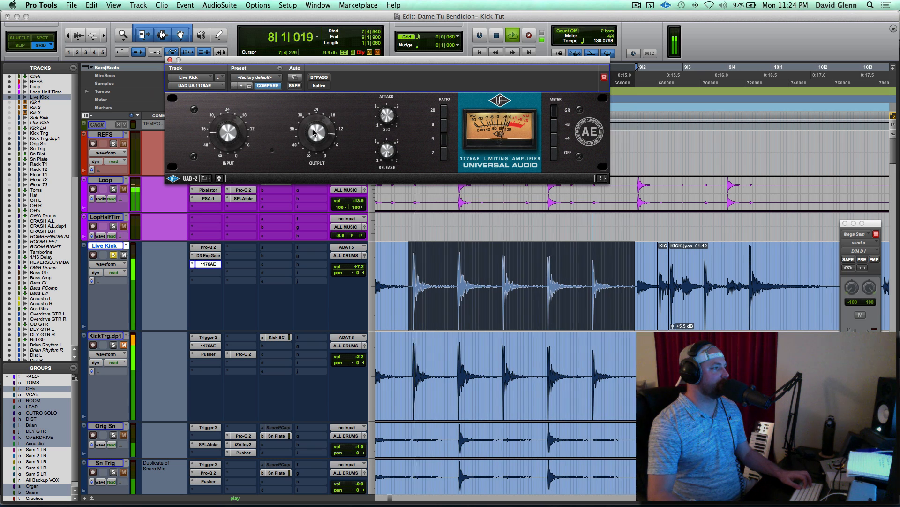
key(space)
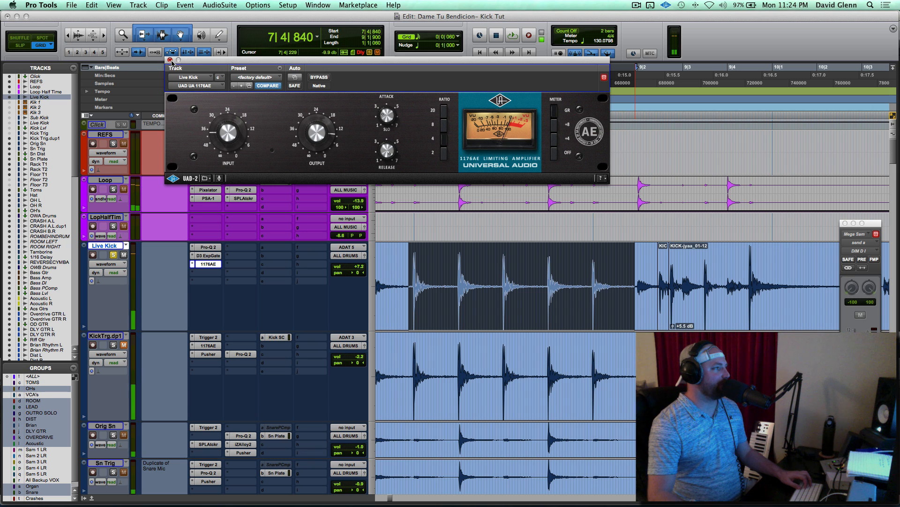
click(170, 60)
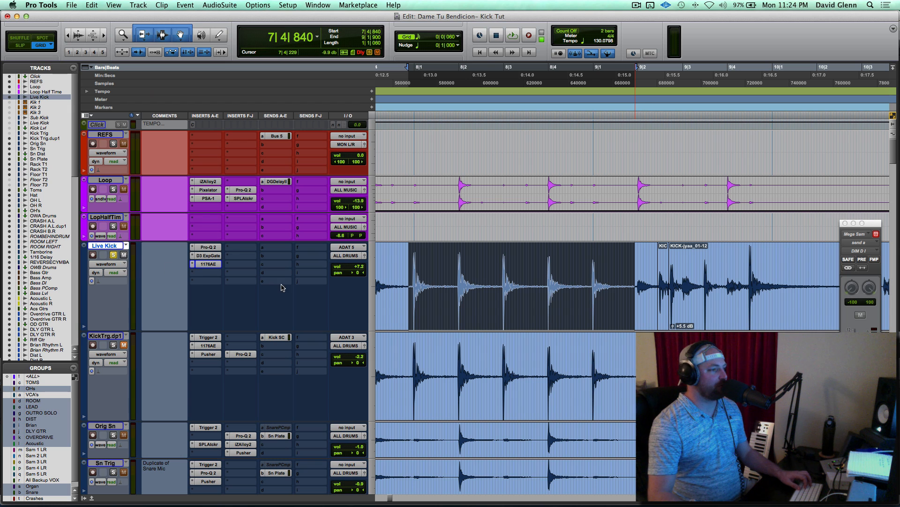
key(space)
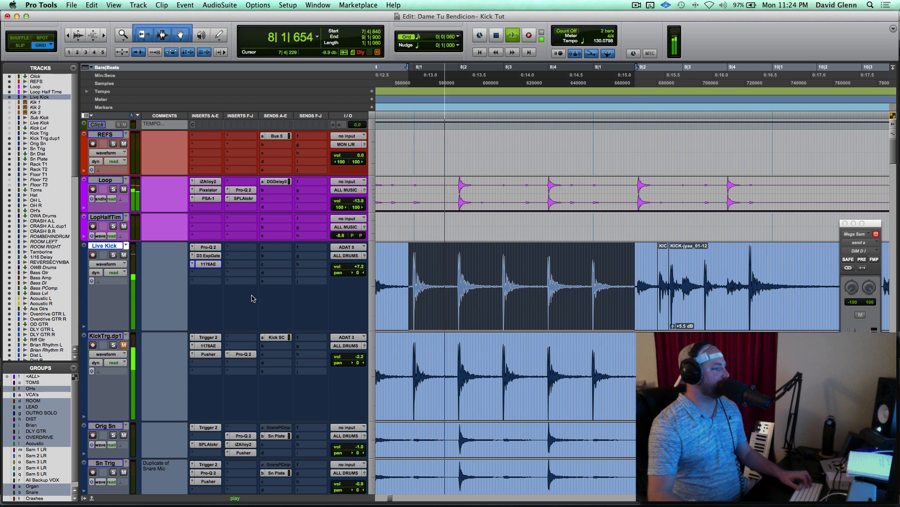
key(space)
Step: Play the song opening from 2|2|660 and raise the Live Kick track volume to +7.8 dB
key(r)
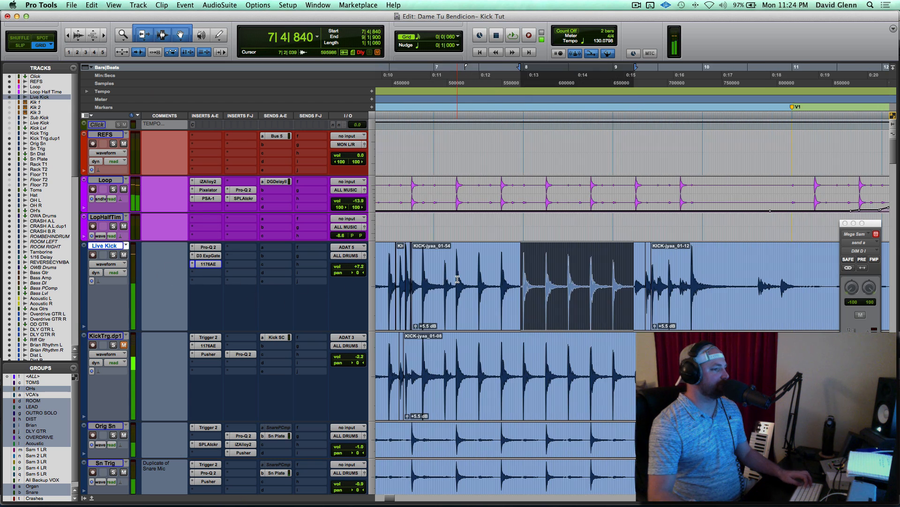
scroll(458, 279, left, 6)
scroll(457, 279, left, 4)
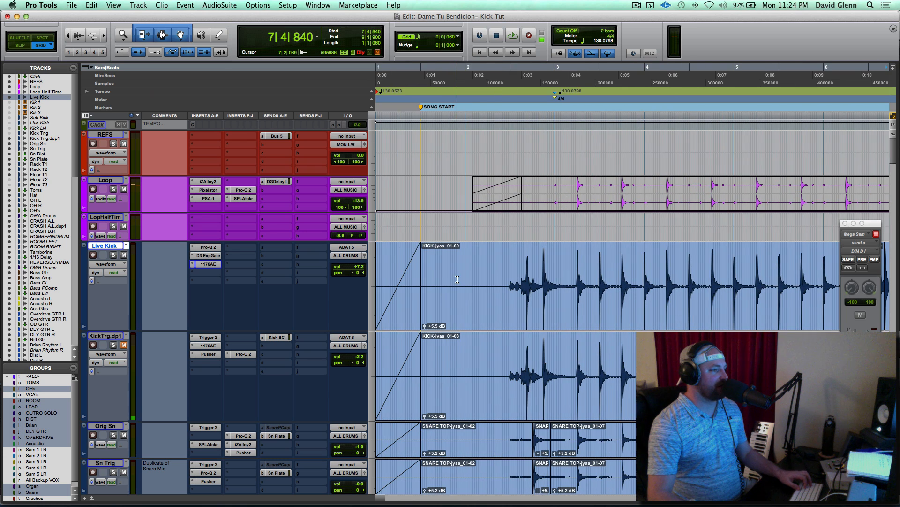
click(504, 278)
key(space)
click(358, 268)
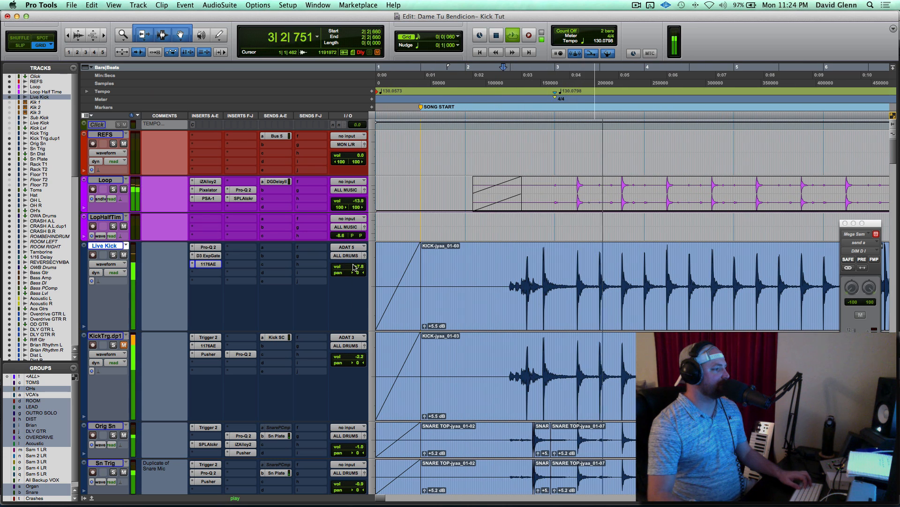
scroll(445, 267, right, 1)
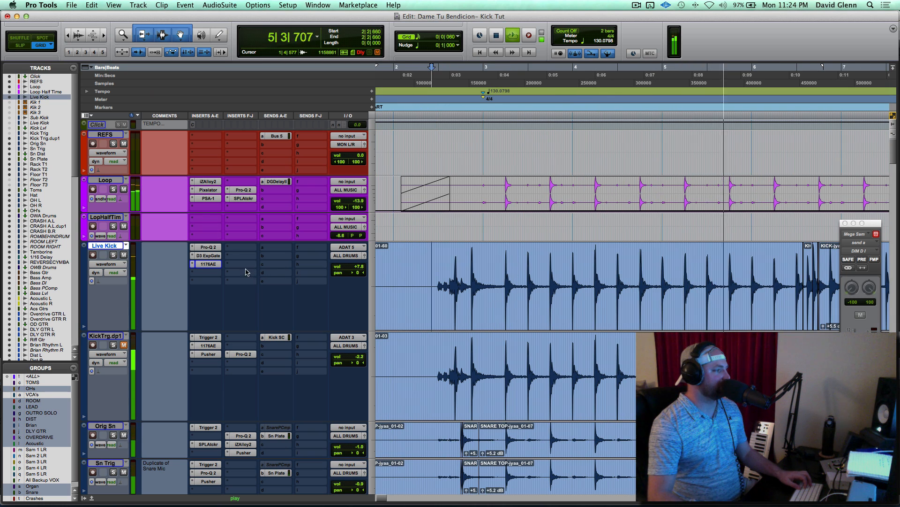
key(space)
Step: Review the Pro-Q 2 EQ curve on the Live Kick track
click(208, 247)
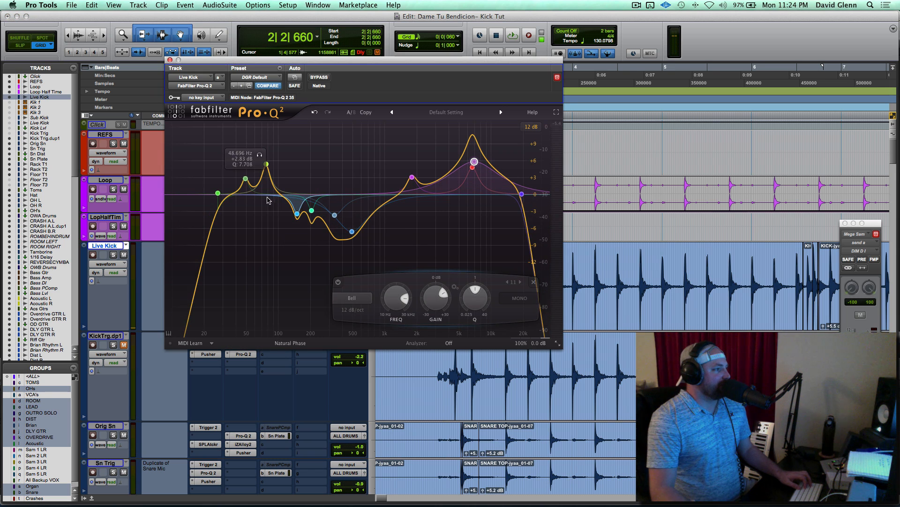
click(169, 60)
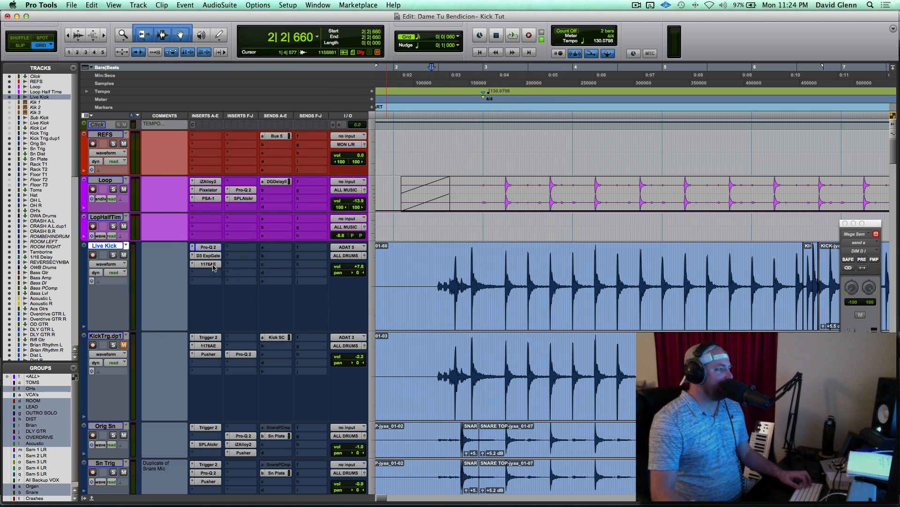
Step: Insert the mono SPL Attacker plug-in after the 1176AE on the Live Kick track
click(200, 276)
mouse_move(248, 315)
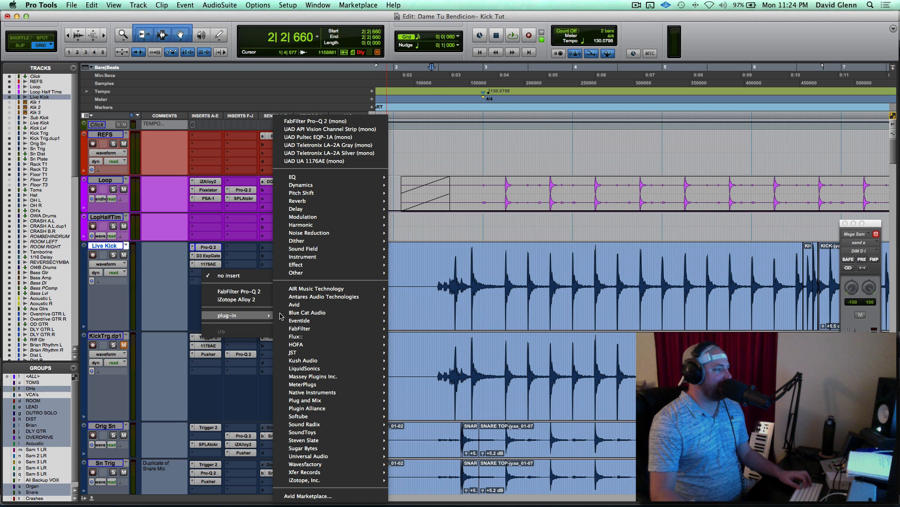
mouse_move(324, 259)
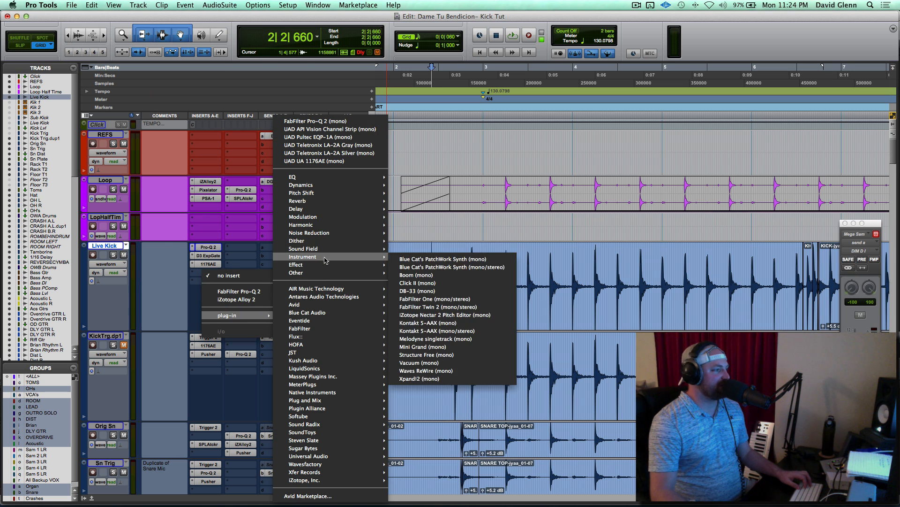
mouse_move(334, 211)
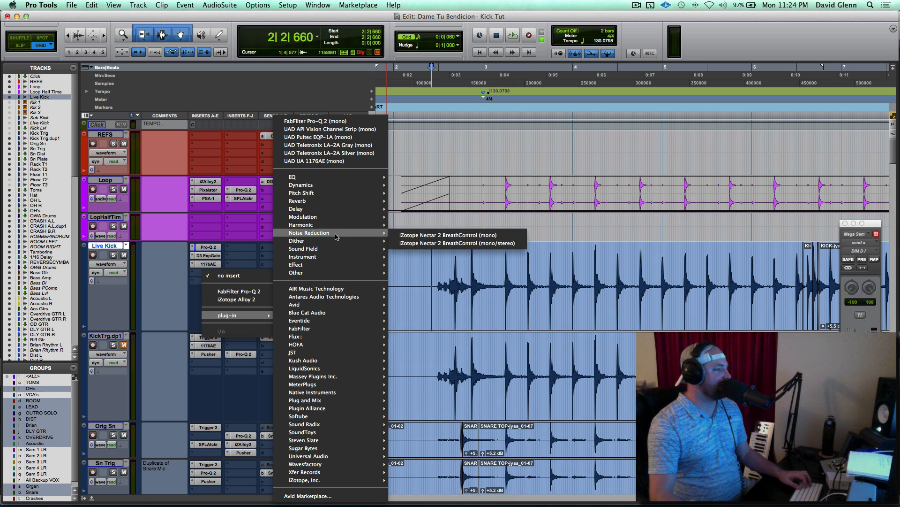
mouse_move(340, 234)
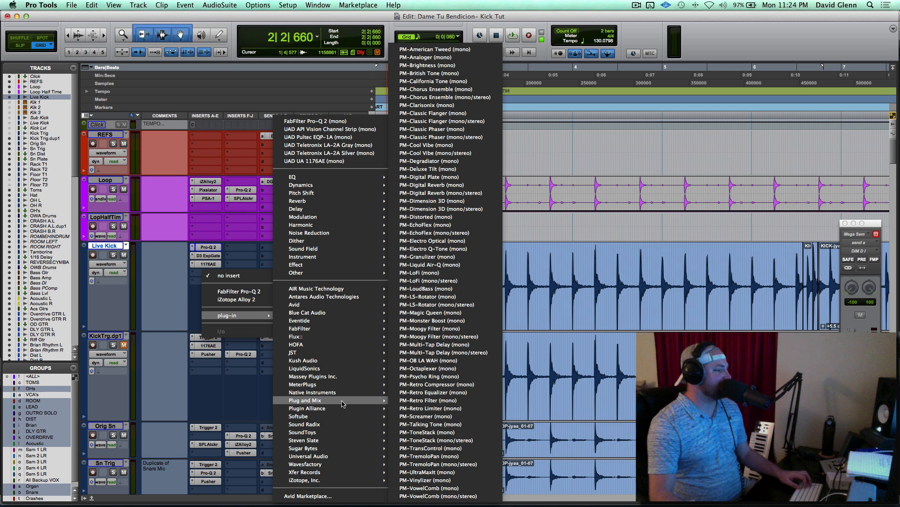
mouse_move(350, 408)
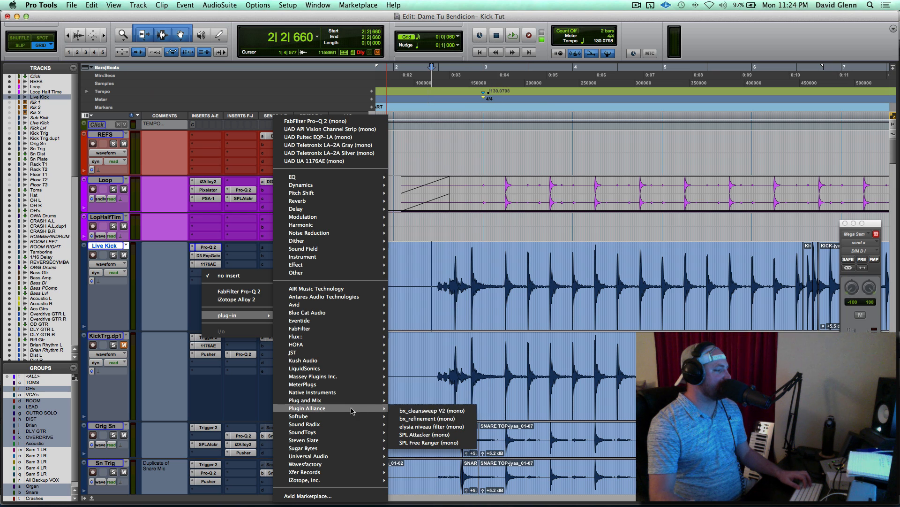
click(435, 436)
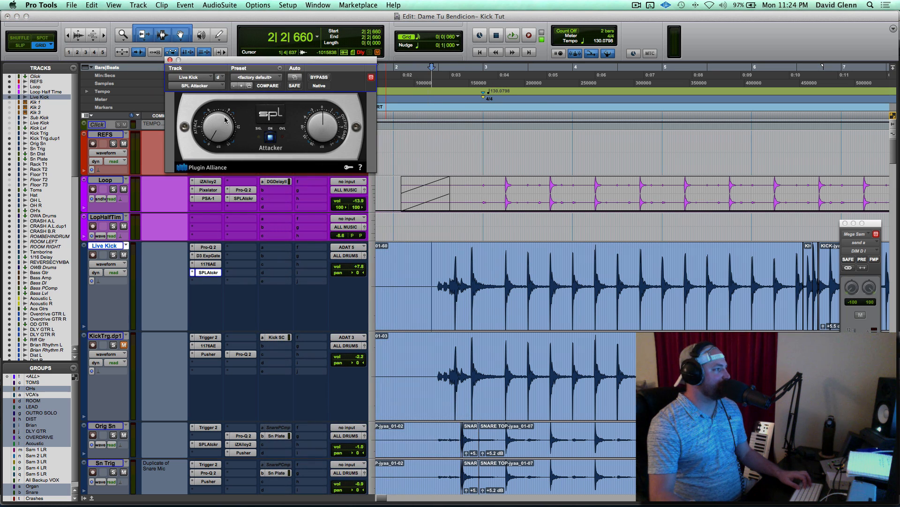
Step: Solo and play the Live Kick from 2|2|660 while raising the SPL Attacker's attack, and replay it unsoloed with the other tracks
key(shift+s)
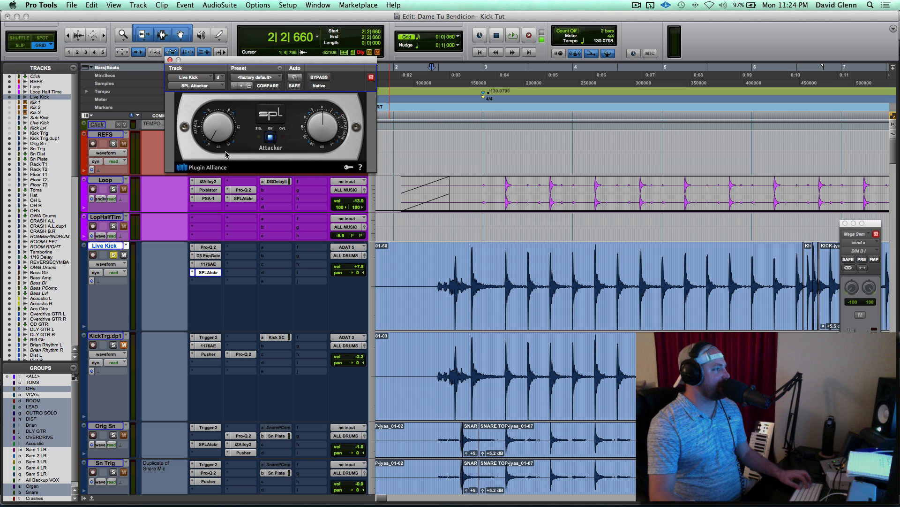
key(space)
drag(219, 130, 225, 100)
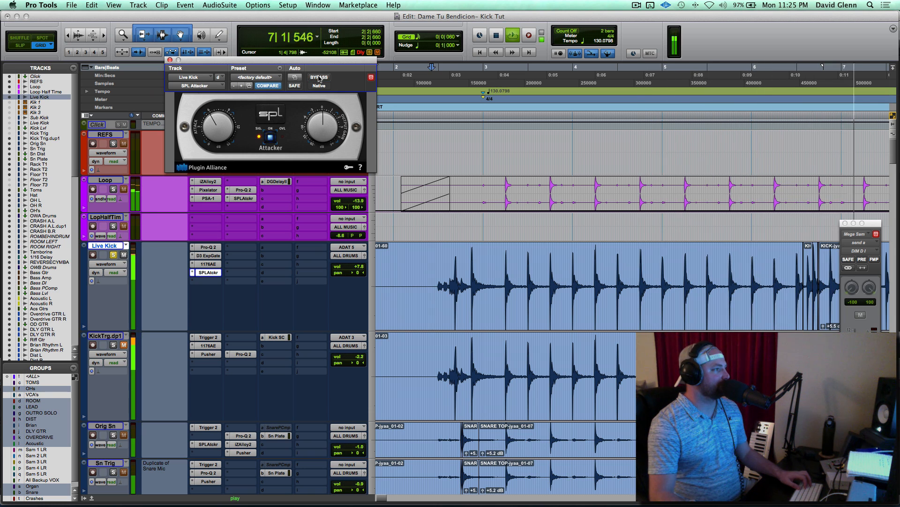
key(space)
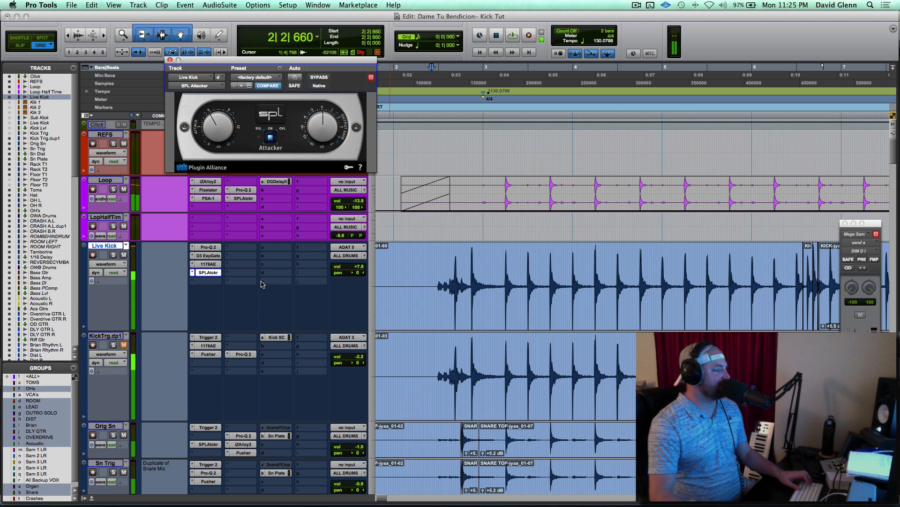
key(space)
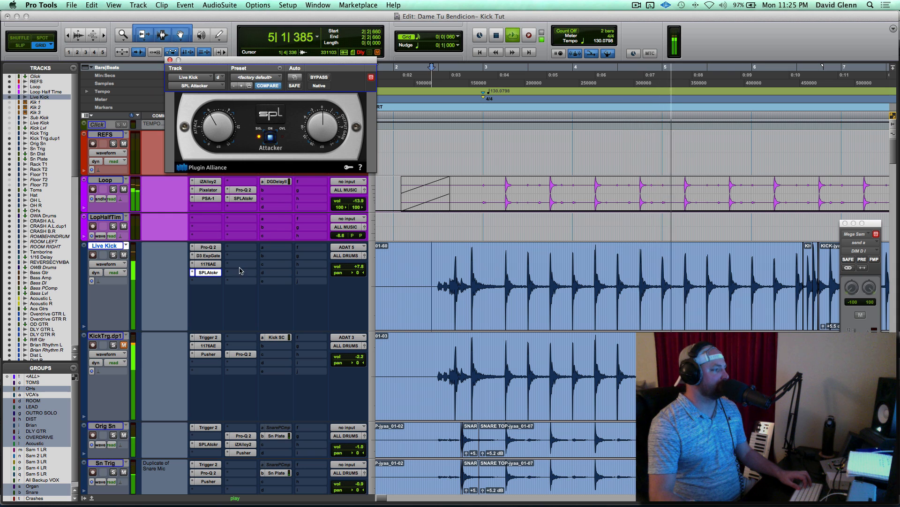
key(space)
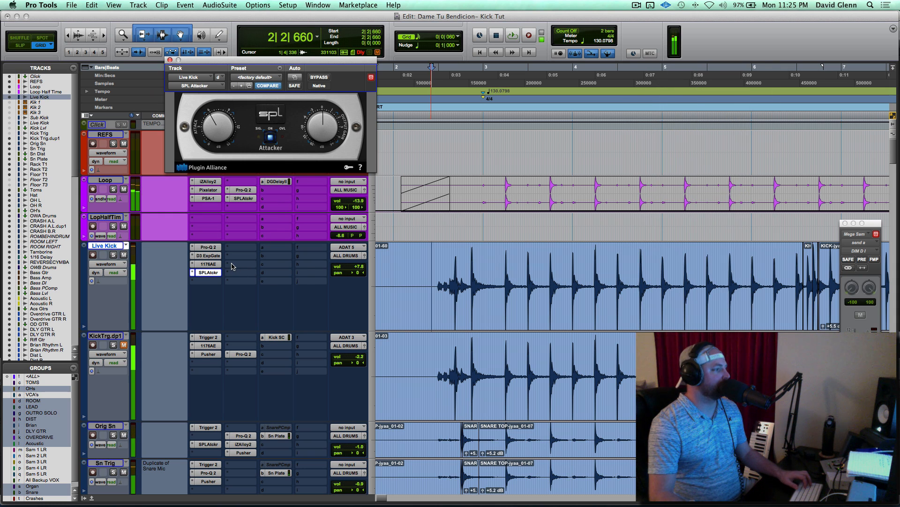
click(233, 267)
mouse_move(282, 307)
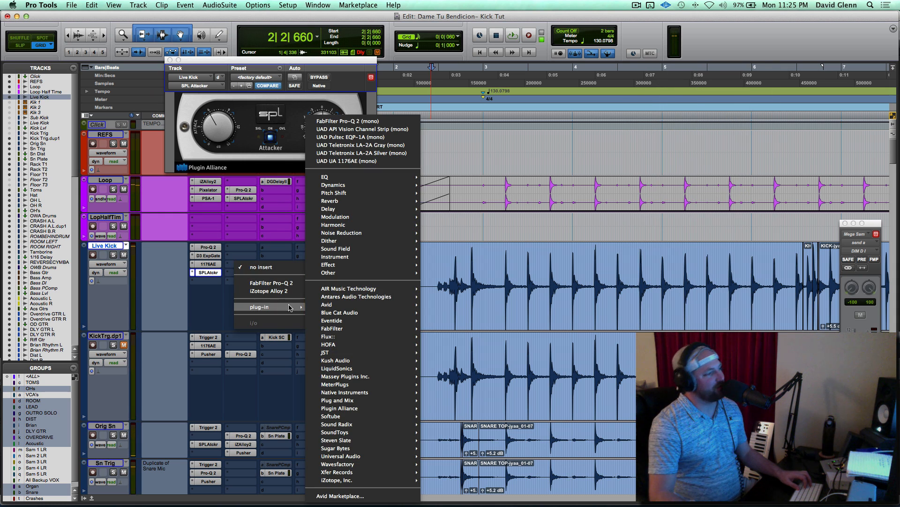
mouse_move(346, 306)
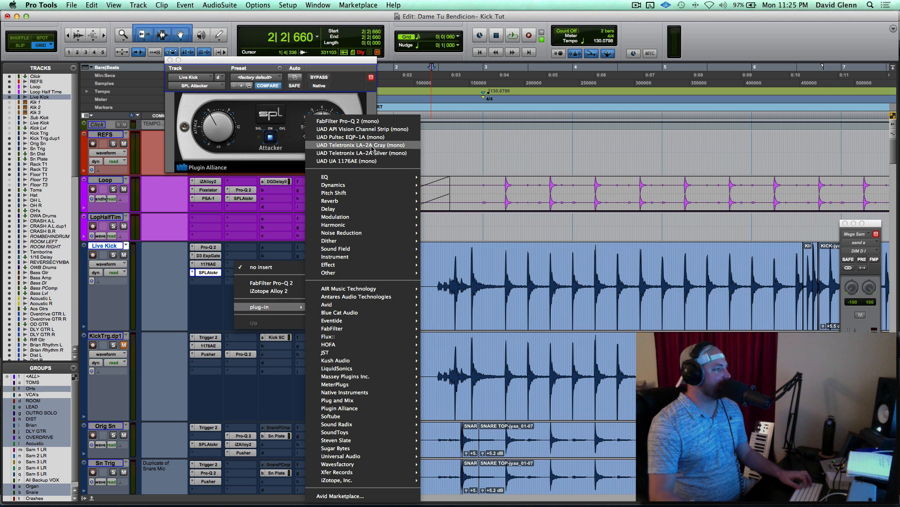
click(272, 221)
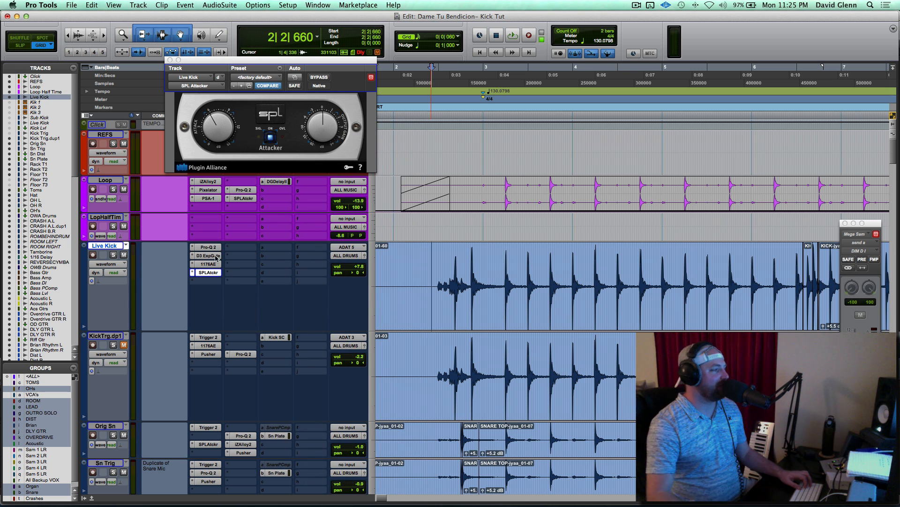
Step: Mute the Live Kick track and unmute the KickTrg.dp1 track
click(113, 245)
click(113, 245)
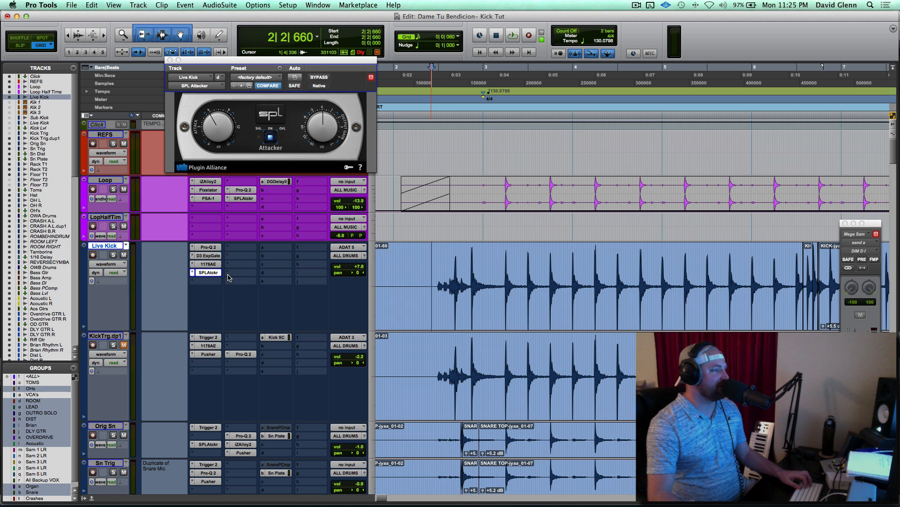
click(106, 333)
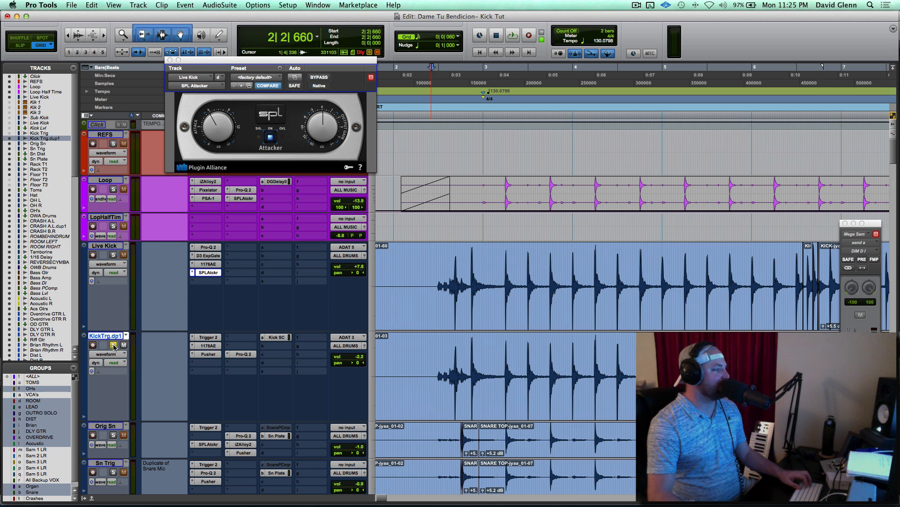
click(123, 255)
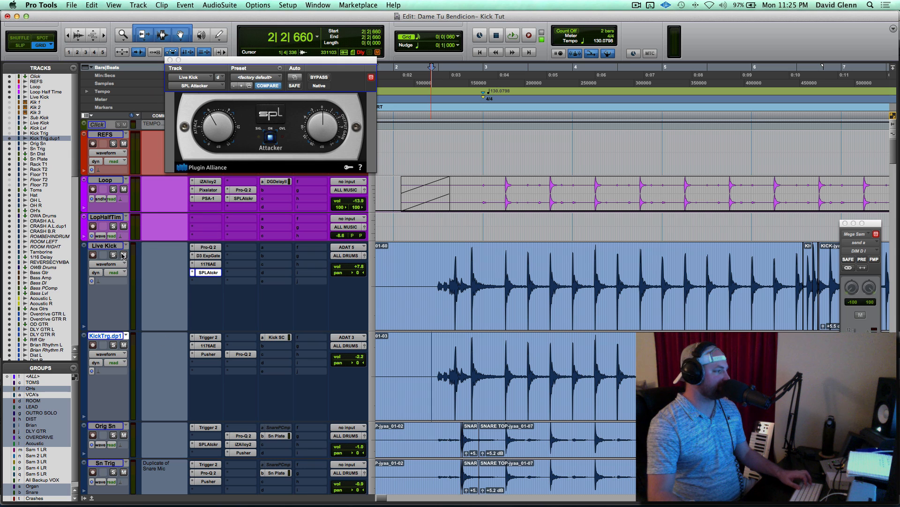
Step: Open Trigger 2 on the KickTrg.dp1 track, solo the track and listen to its EVERYDAY-NAT-M1.wav sample from 2|2|660
click(213, 335)
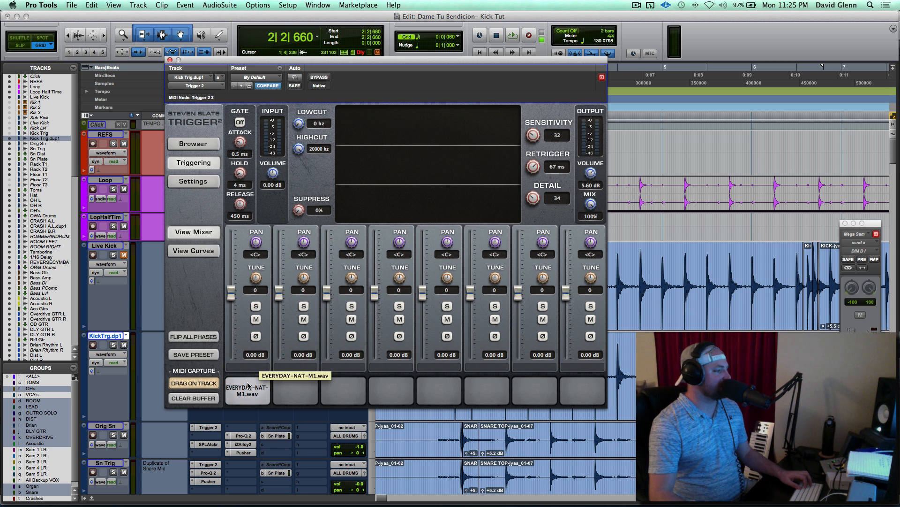
click(248, 389)
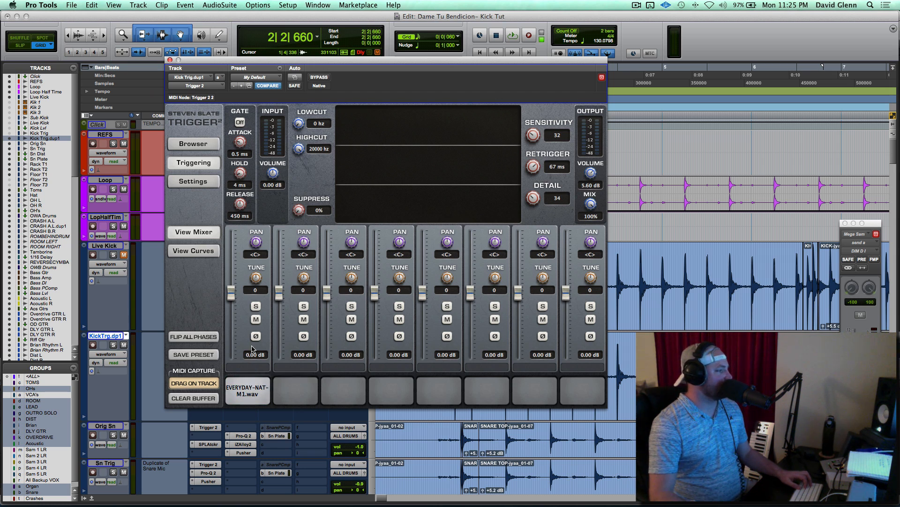
click(114, 344)
key(space)
key(space)
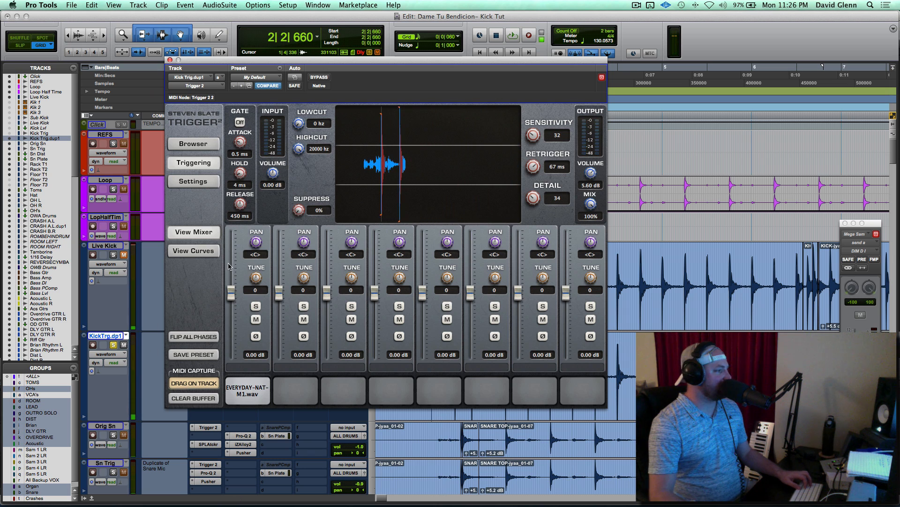
Step: Show Trigger 2's envelope curves and save the plug-in settings as a preset named Quick Kick
click(192, 253)
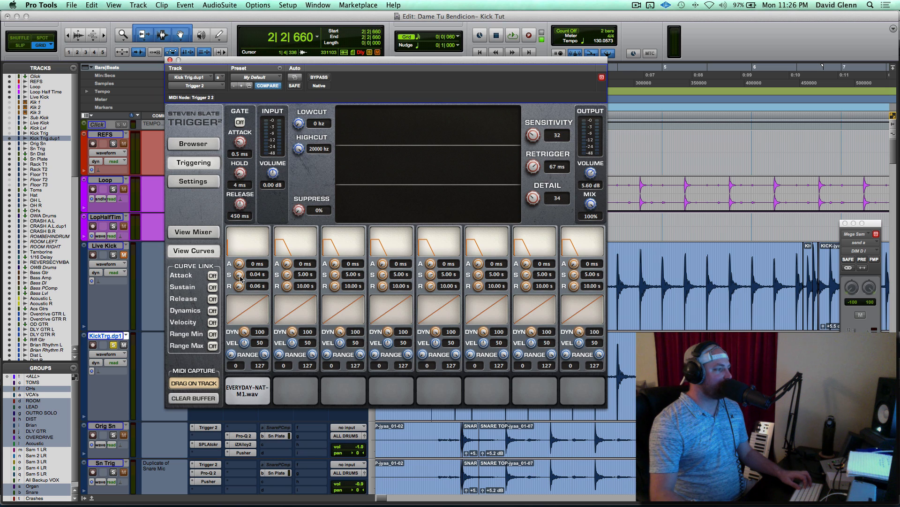
click(281, 69)
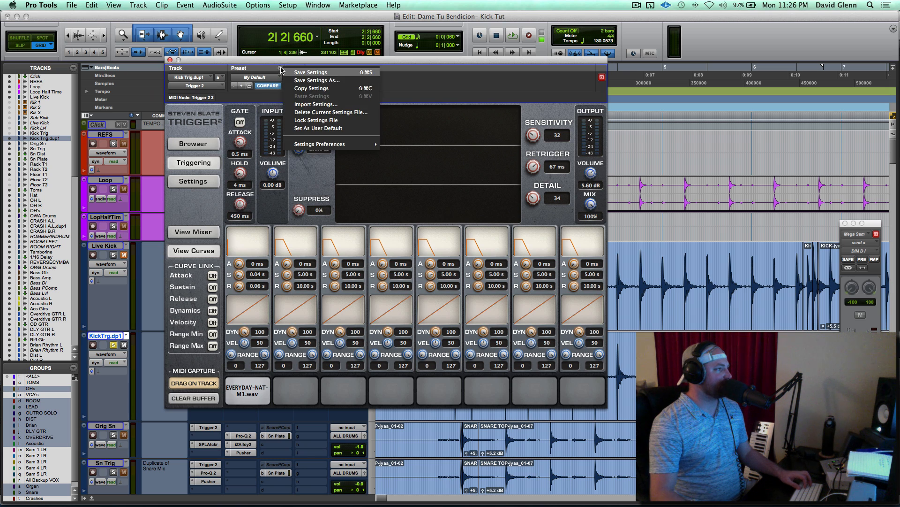
click(300, 80)
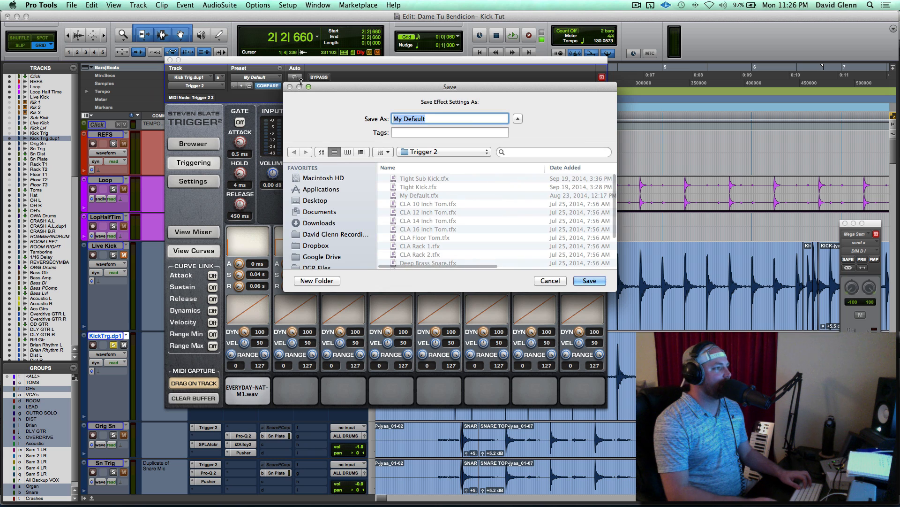
text(Kick Trig)
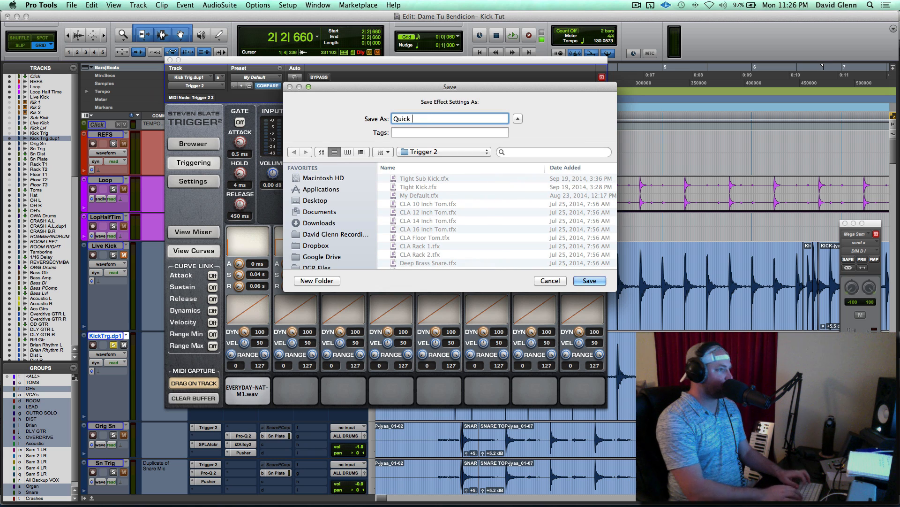
key(Return)
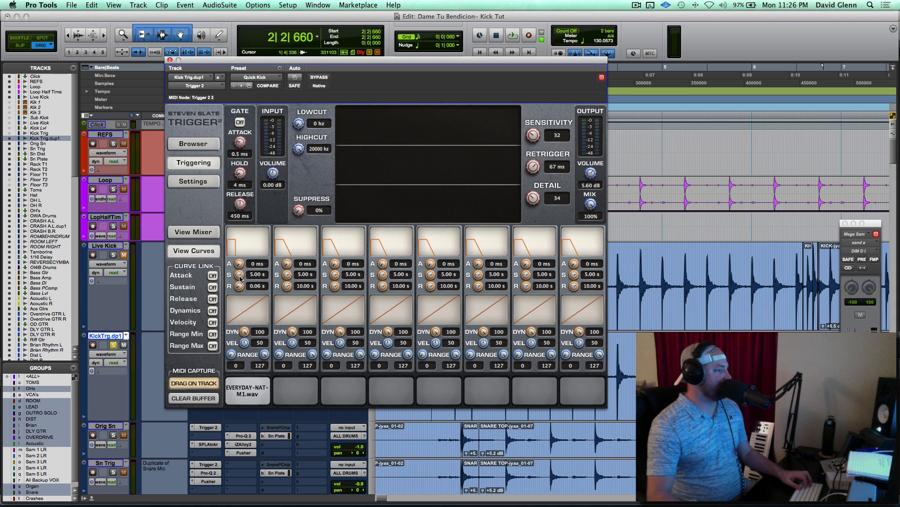
Step: Try the first sample's envelope with sustain at 5.00 s and release at 10.00 s, playing the triggered kick from 2|2|660
drag(240, 286, 243, 290)
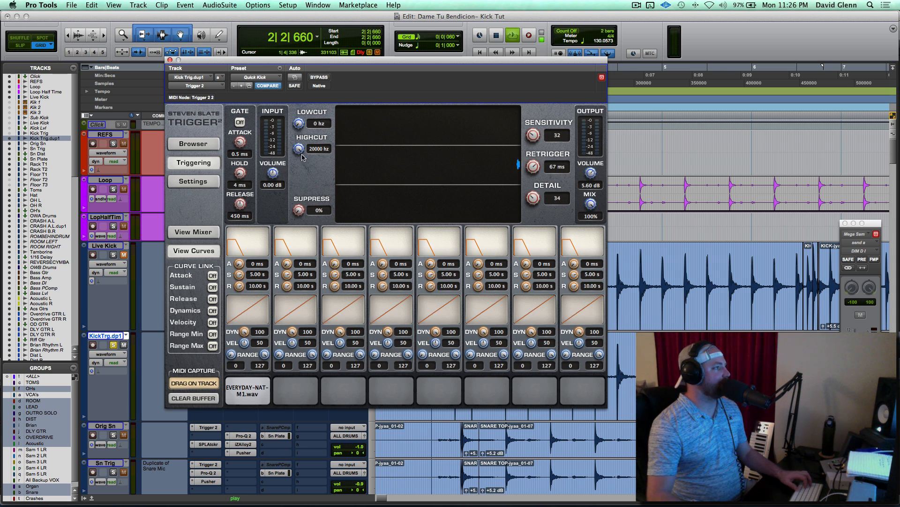
key(space)
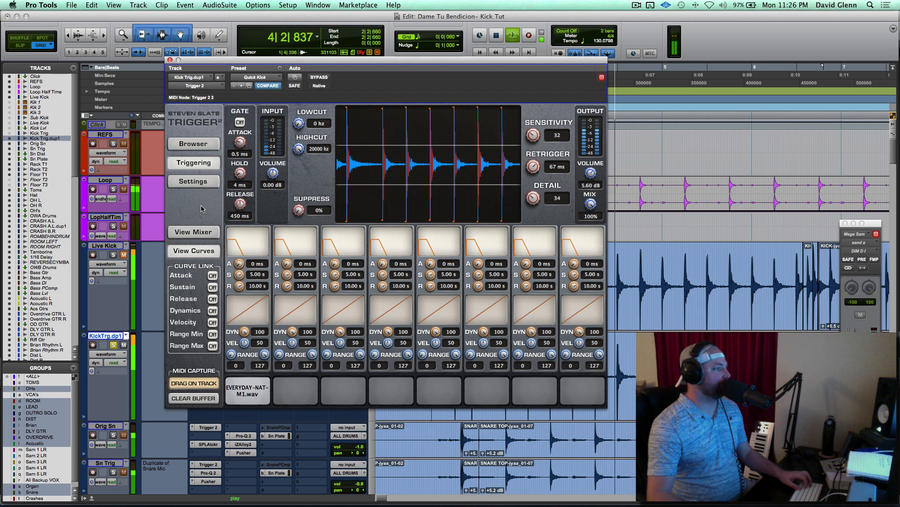
key(space)
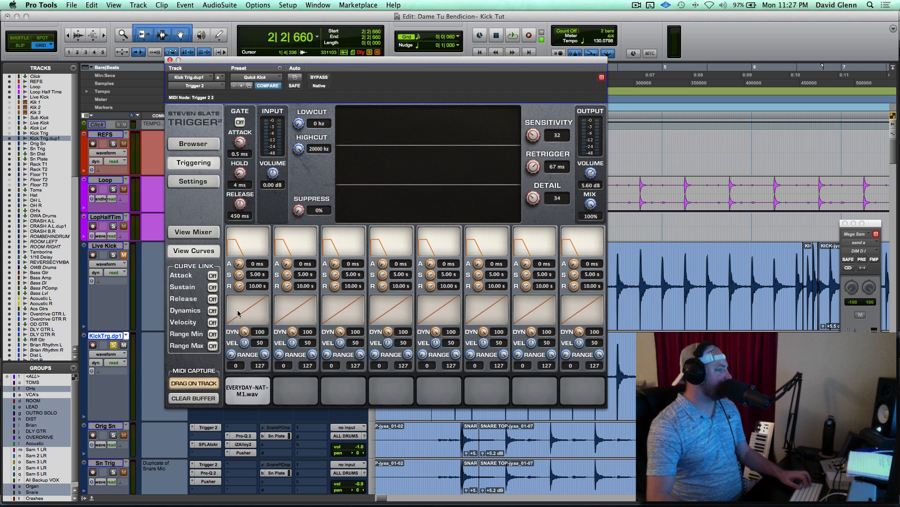
key(space)
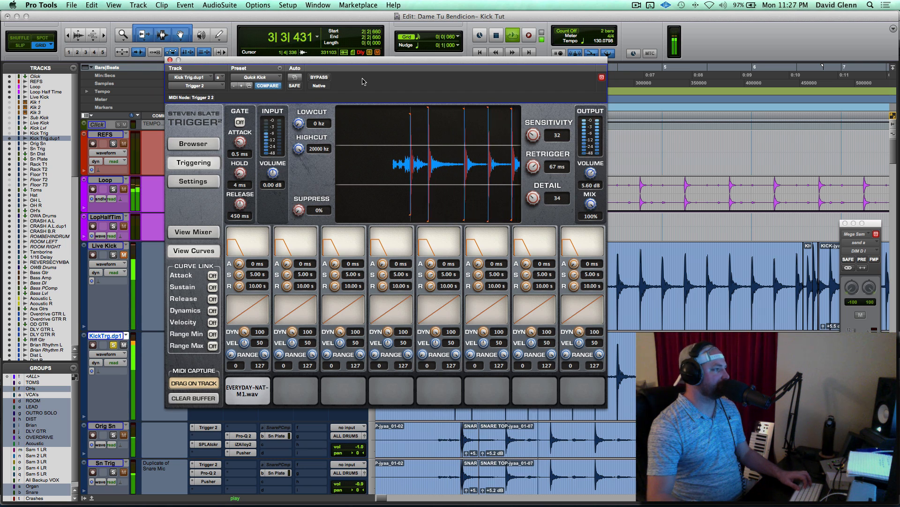
key(space)
Step: Reload the Quick Kick preset in Trigger 2 and play the triggered kick from 2|2|660
click(280, 78)
click(278, 78)
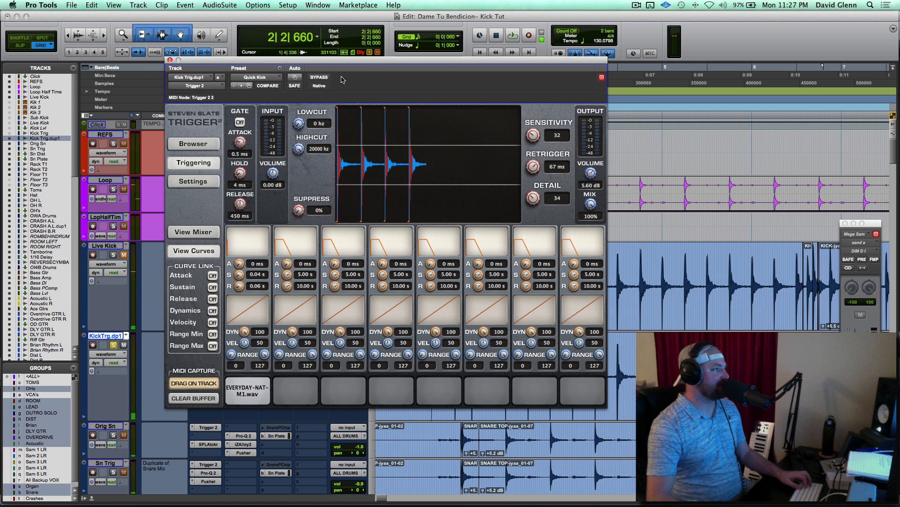
key(space)
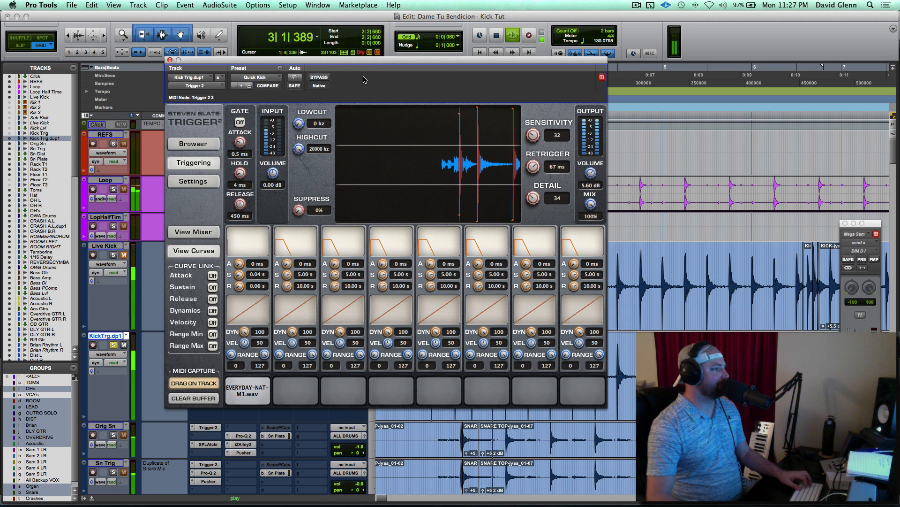
key(space)
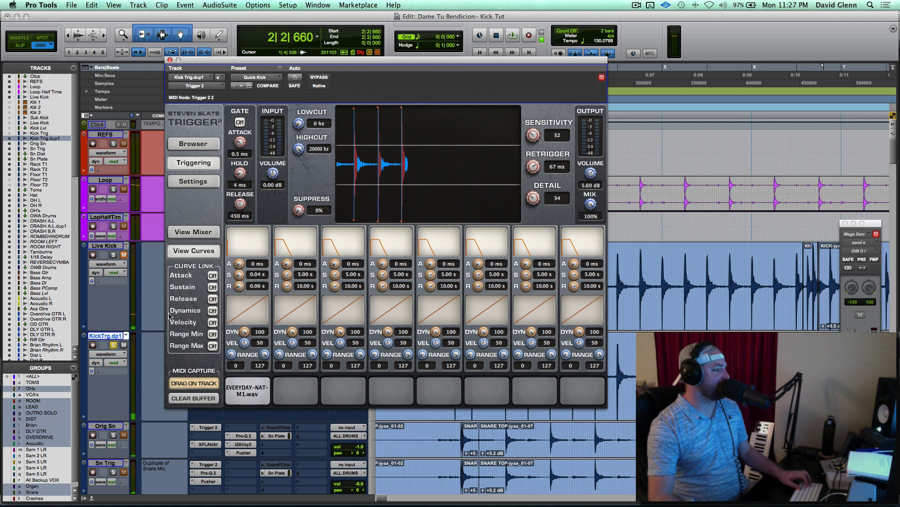
Step: Unsolo KickTrg.dp1 and play the mix with the first Trigger 2 sample's sustain at 5.00 s and release at 10.00 s
click(115, 346)
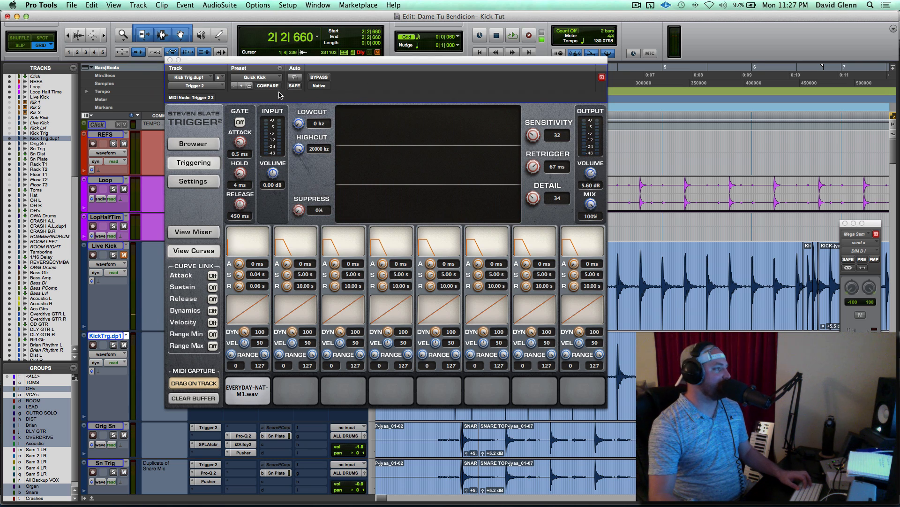
click(268, 78)
click(294, 79)
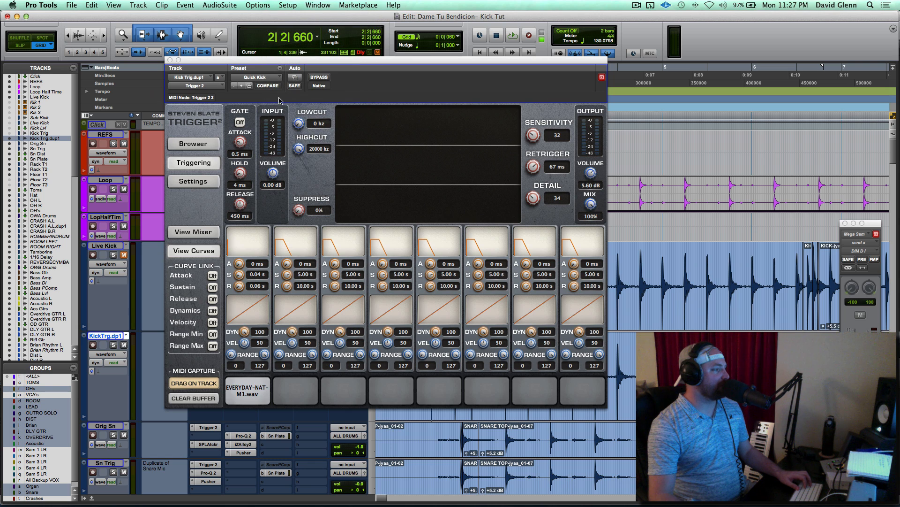
click(238, 278)
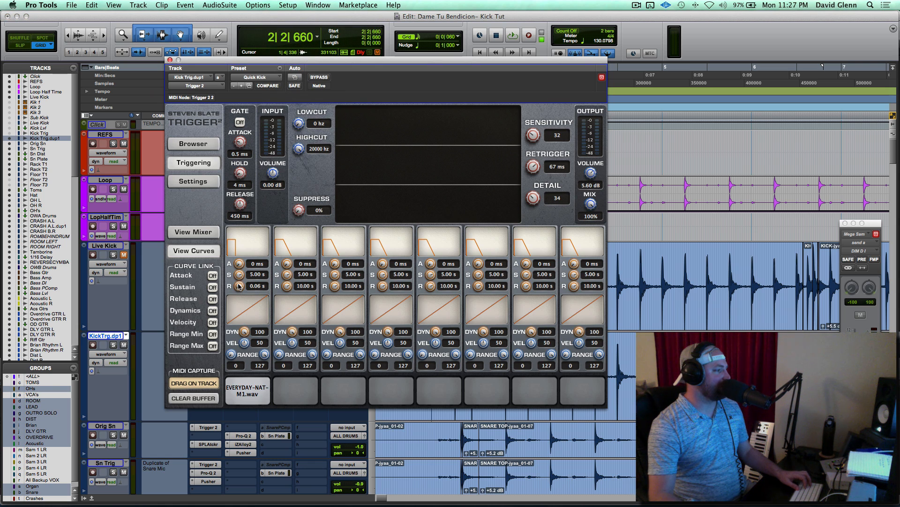
alt+click(238, 285)
key(space)
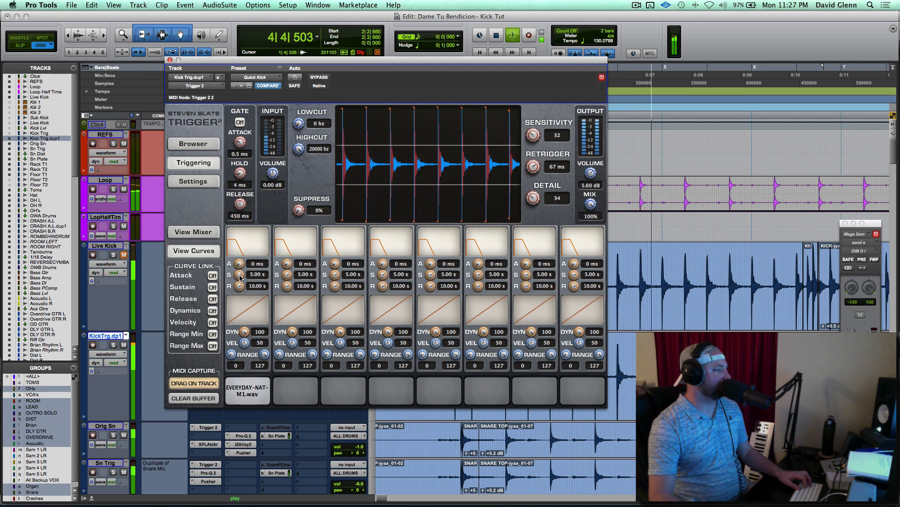
key(space)
Step: Reload the Quick Kick preset in Trigger 2, play the full mix from 2|2|660 and close the plug-in window
click(265, 77)
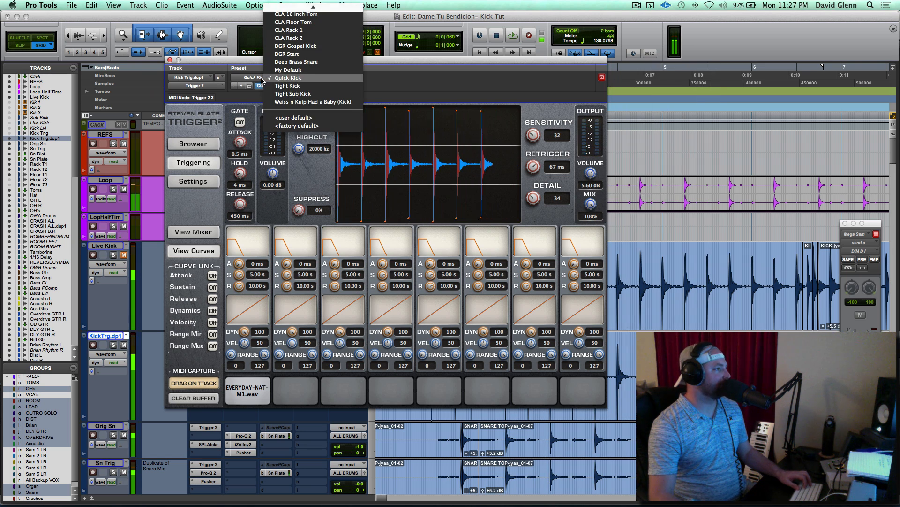
click(286, 78)
key(space)
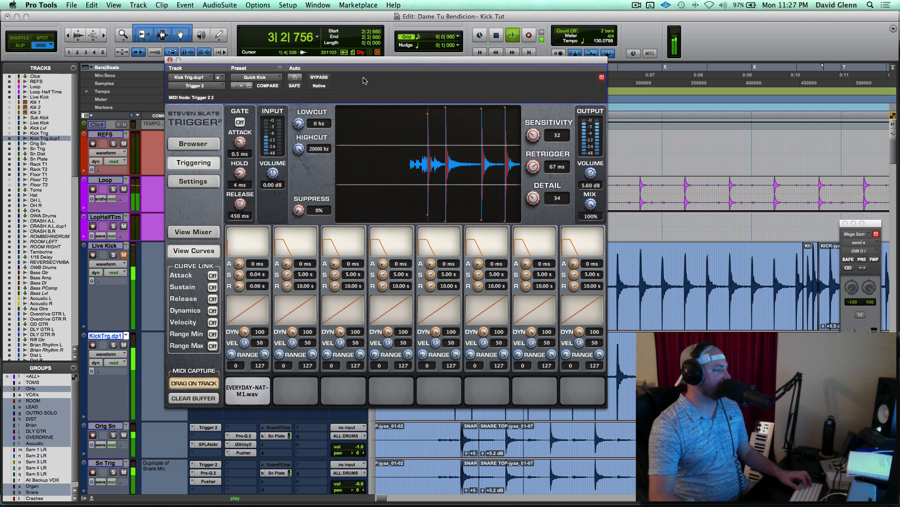
click(171, 61)
key(space)
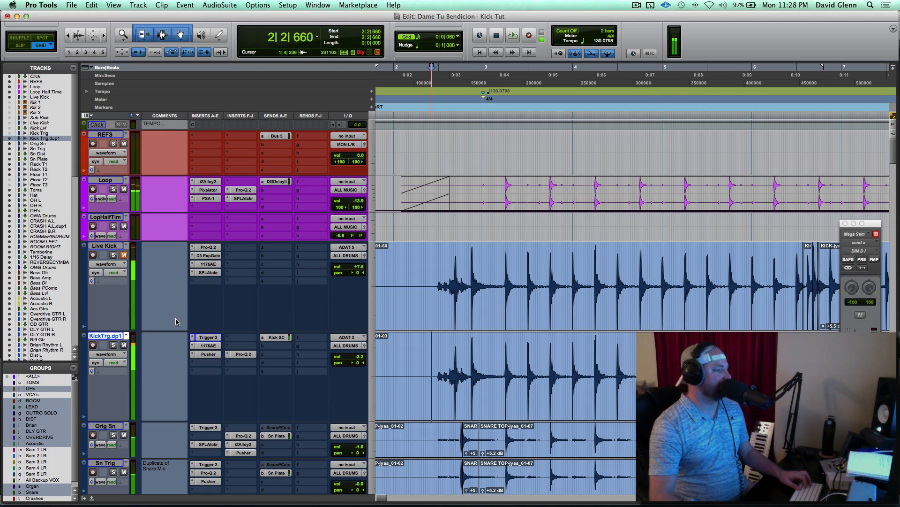
Step: Insert the multichannel FabFilter Pro-Q 2 (stereo) in the first insert slot of the MASTER track
scroll(175, 322, down, 20)
scroll(176, 322, down, 20)
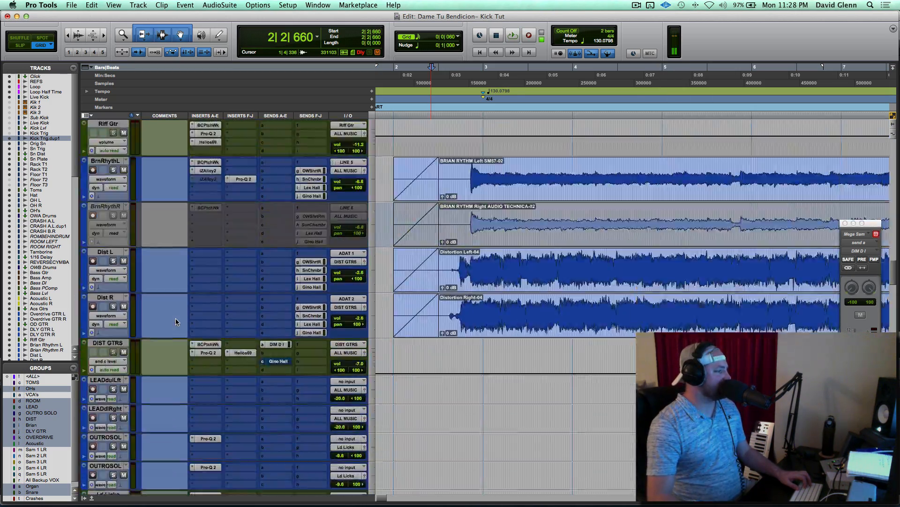
scroll(175, 321, down, 20)
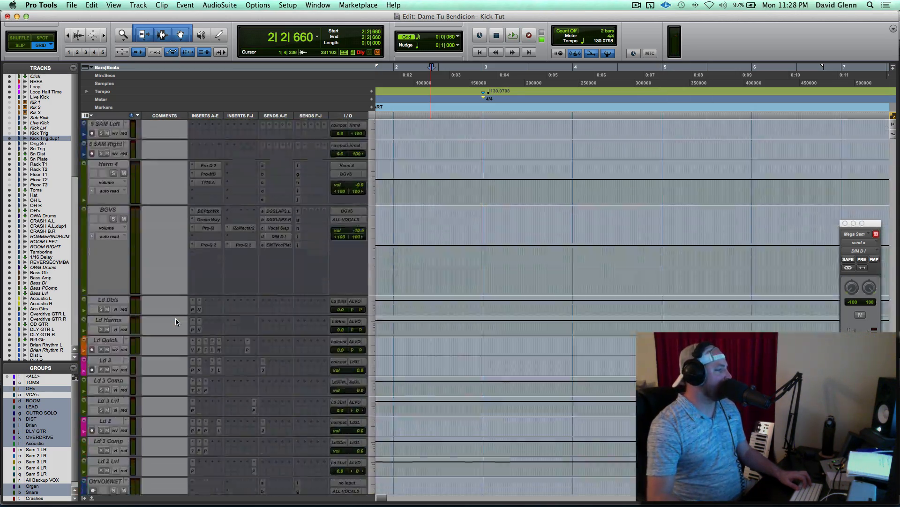
scroll(175, 321, down, 20)
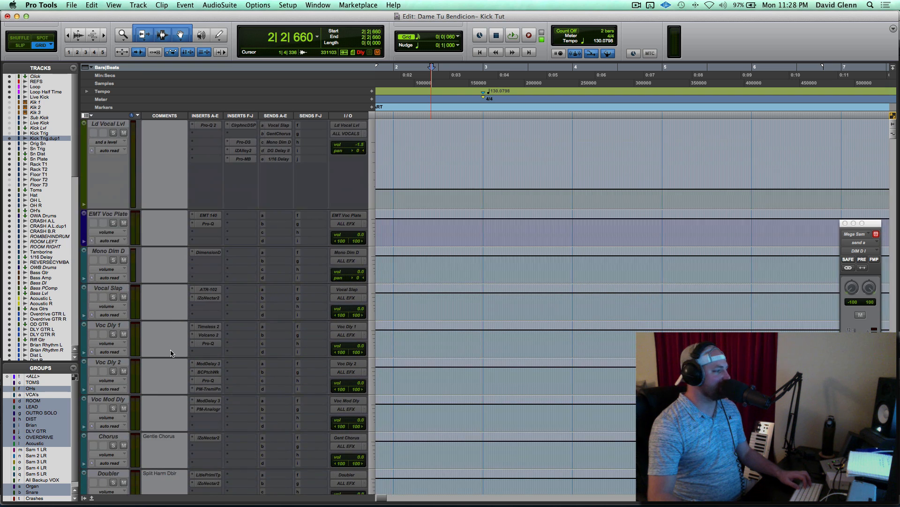
scroll(171, 352, up, 8)
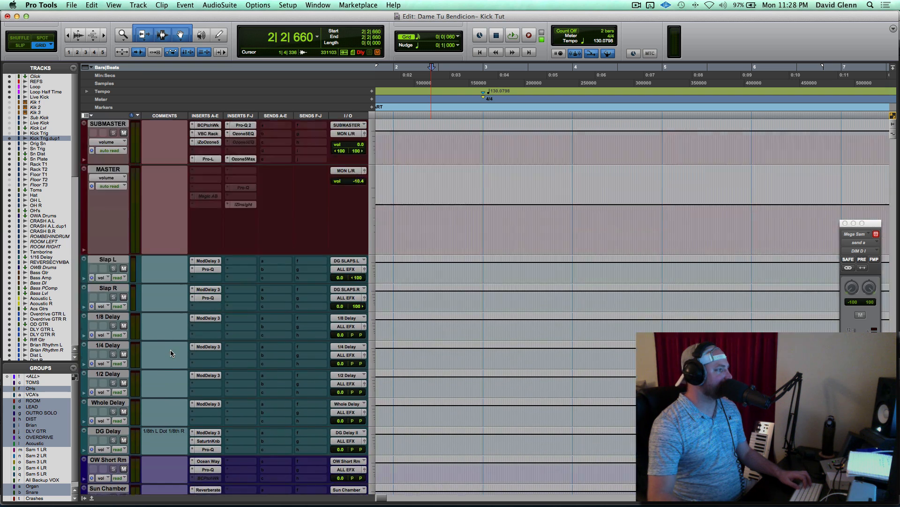
click(196, 308)
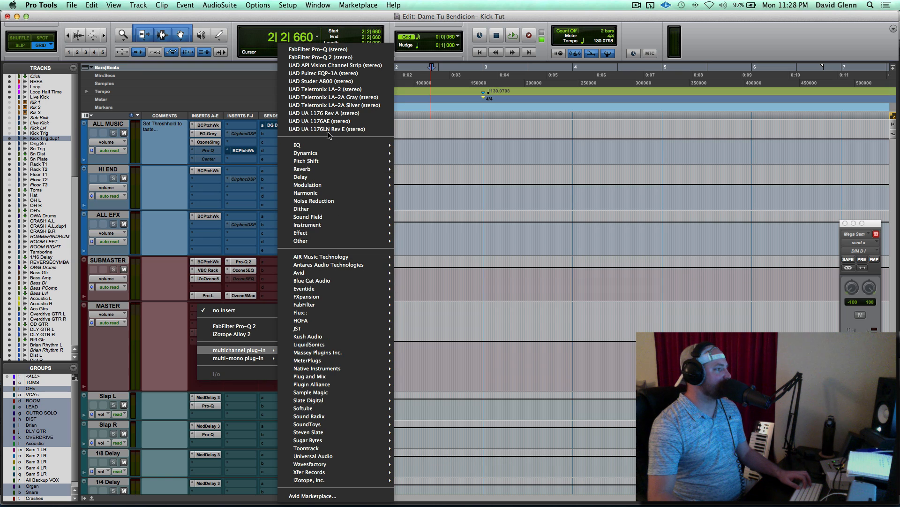
mouse_move(330, 145)
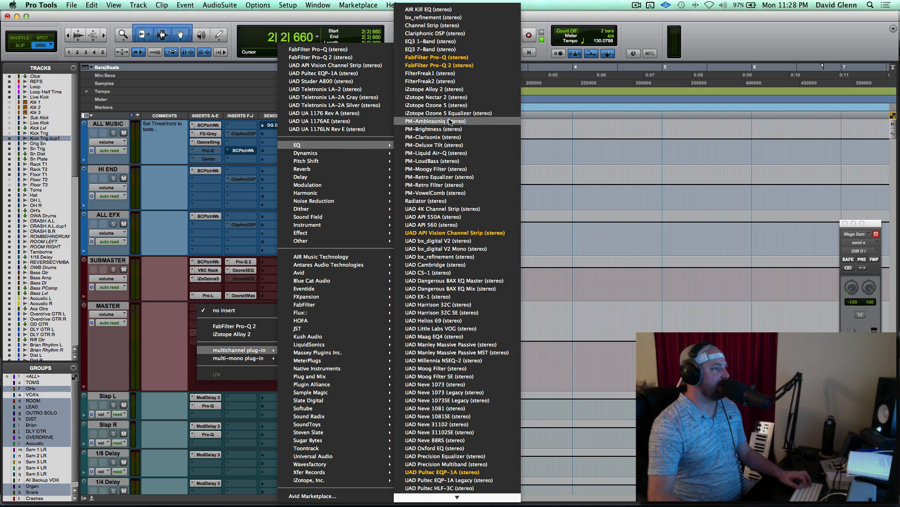
click(445, 65)
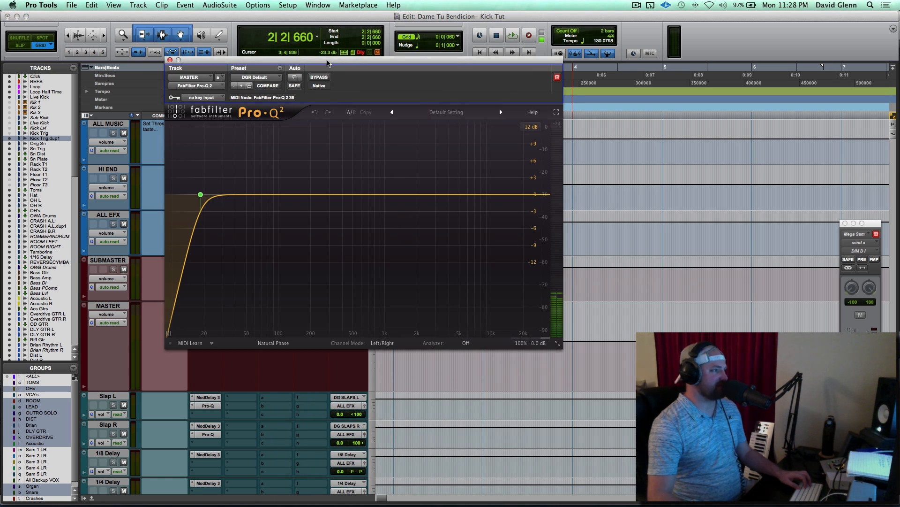
Step: Add a high cut at about 124 Hz with Q 1.000 in the MASTER's Pro-Q 2 and delete the low cut band
drag(327, 63, 527, 98)
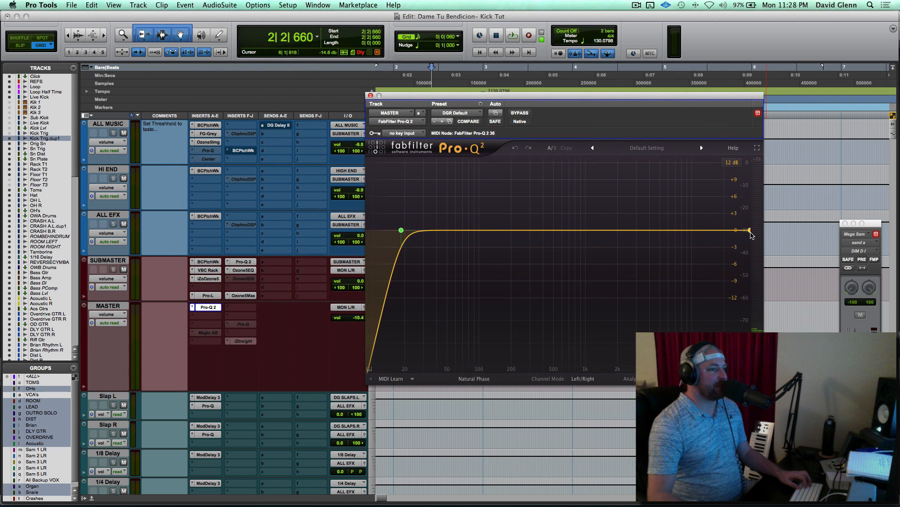
drag(750, 234, 497, 232)
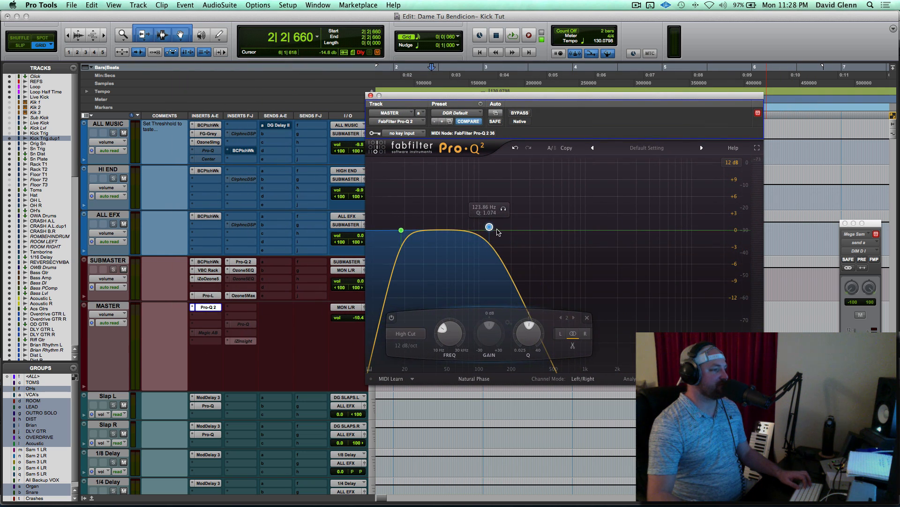
double_click(528, 332)
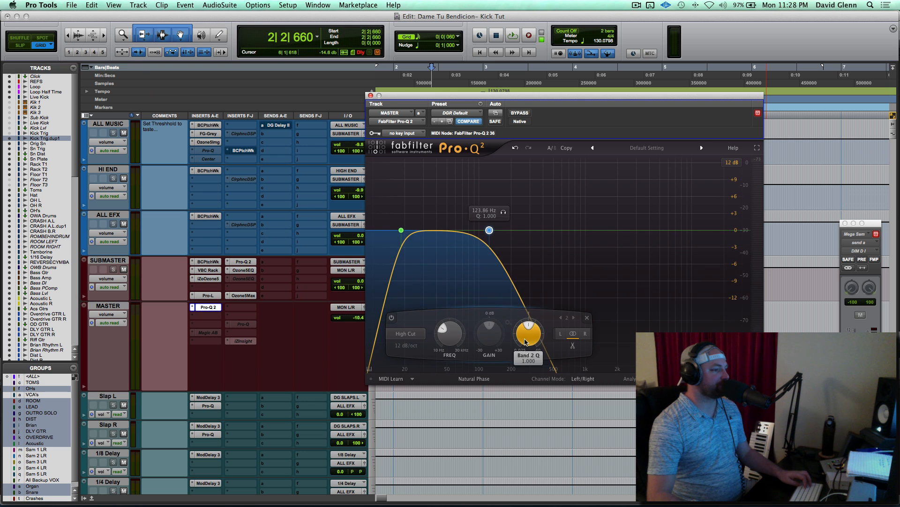
click(401, 230)
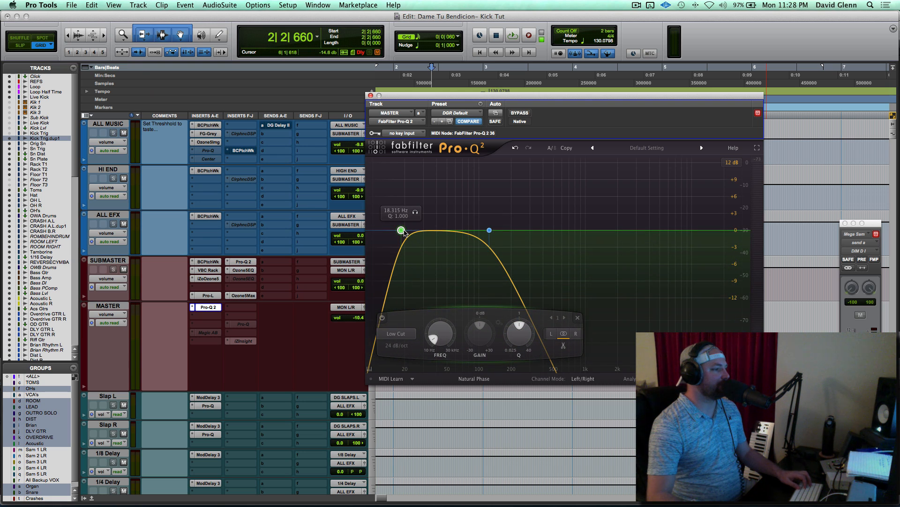
click(577, 317)
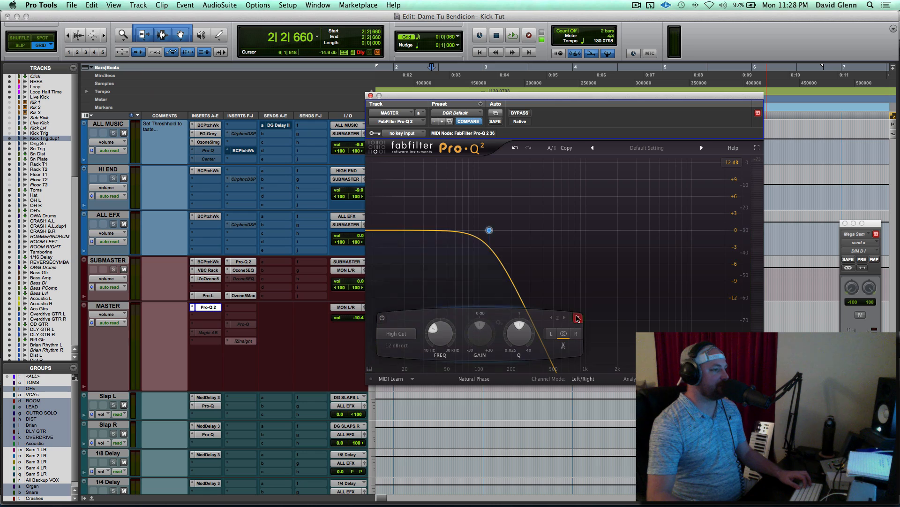
Step: Play the low-passed mix from 2|2|660 while going back to the kick tracks
key(space)
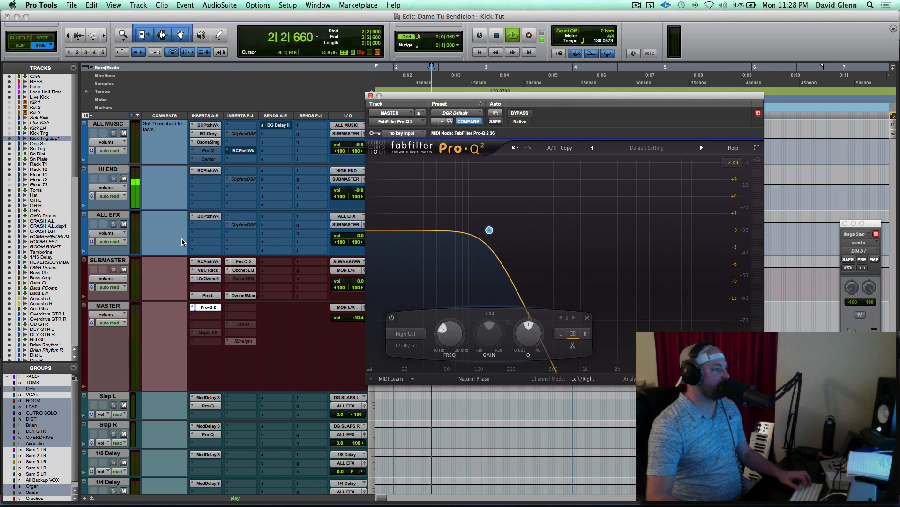
scroll(202, 235, up, 10)
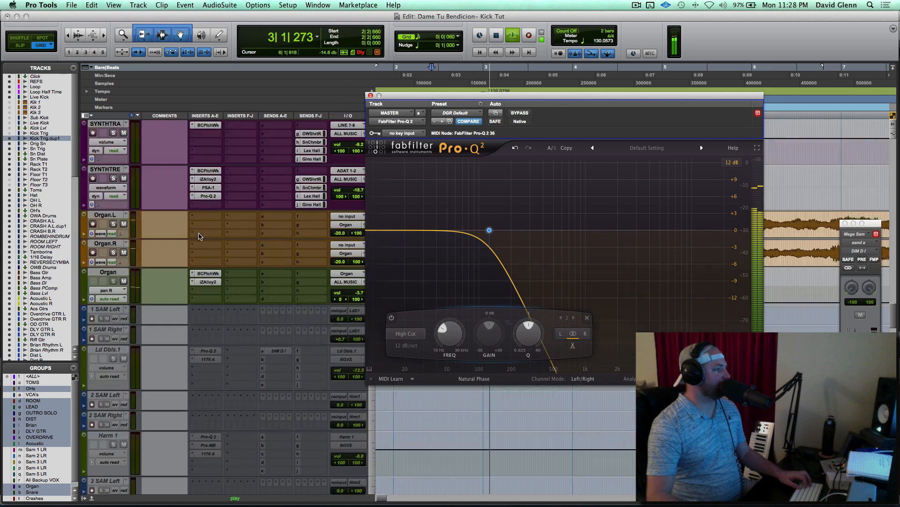
scroll(199, 236, up, 10)
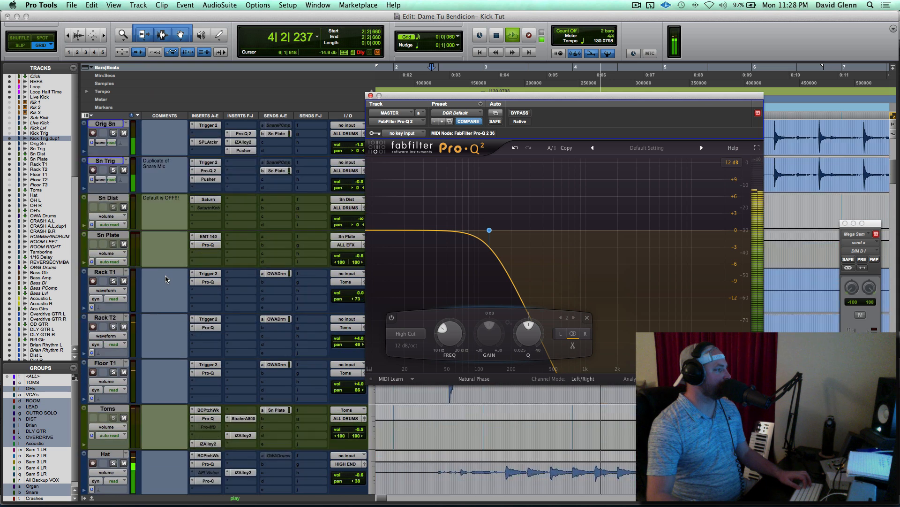
scroll(165, 278, up, 5)
key(space)
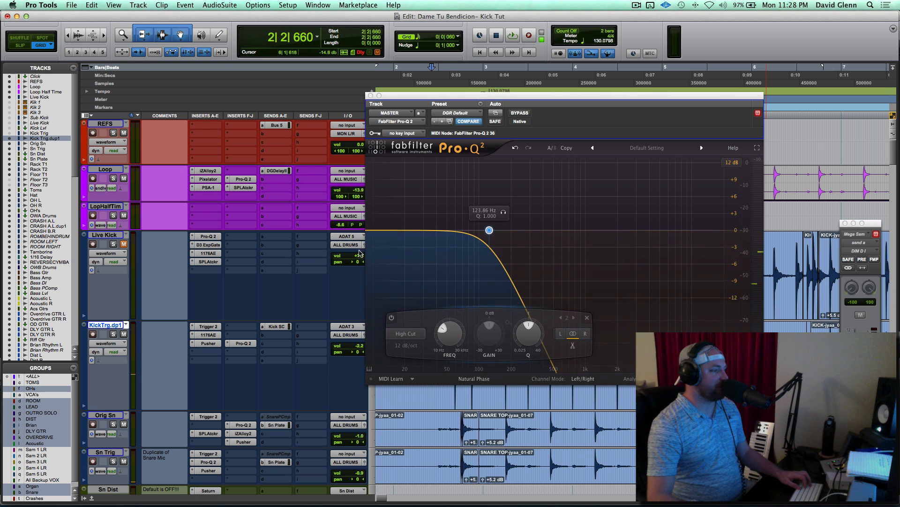
Step: Open Trigger 2 on KickTrg.dp1 and play the low-passed mix with sustain at 5.00 s and release at 10.00 s
click(205, 326)
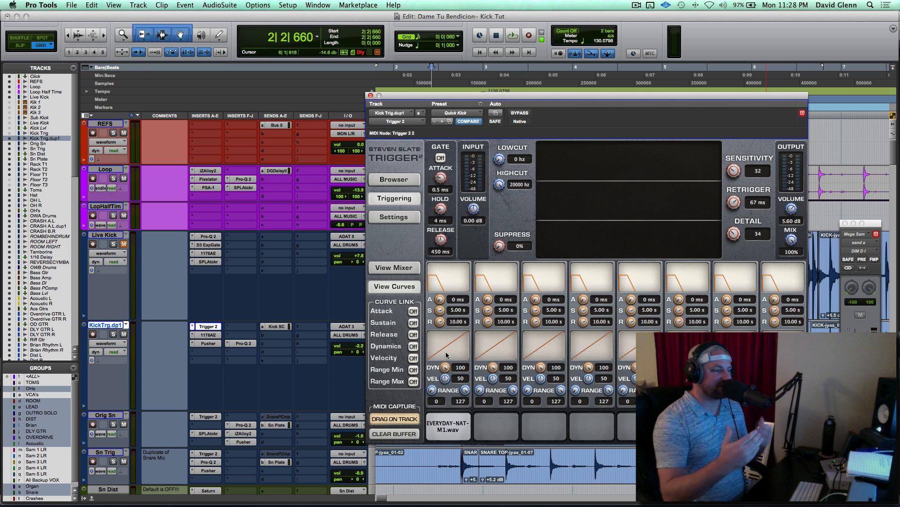
key(space)
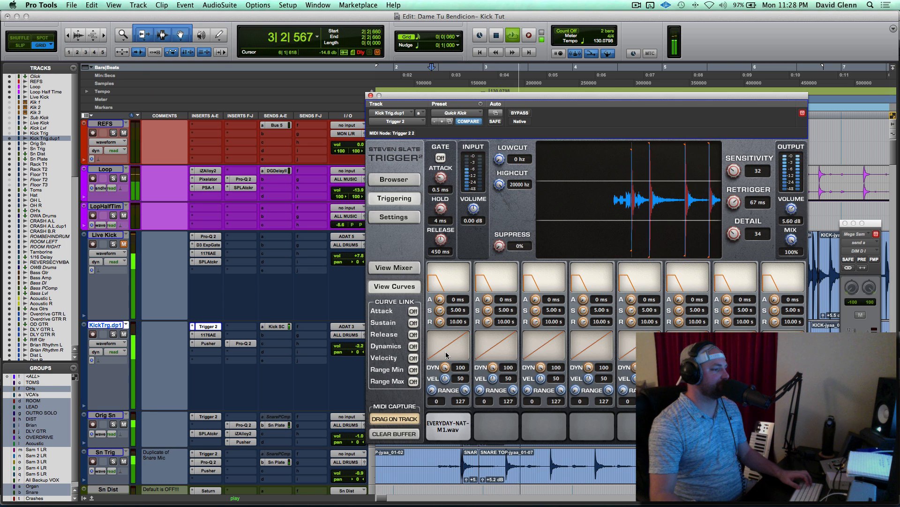
key(space)
Step: Restore Trigger 2's Quick Kick preset and play the low-passed mix from 2|2|660 to compare the shortened kick sample
click(462, 115)
click(535, 115)
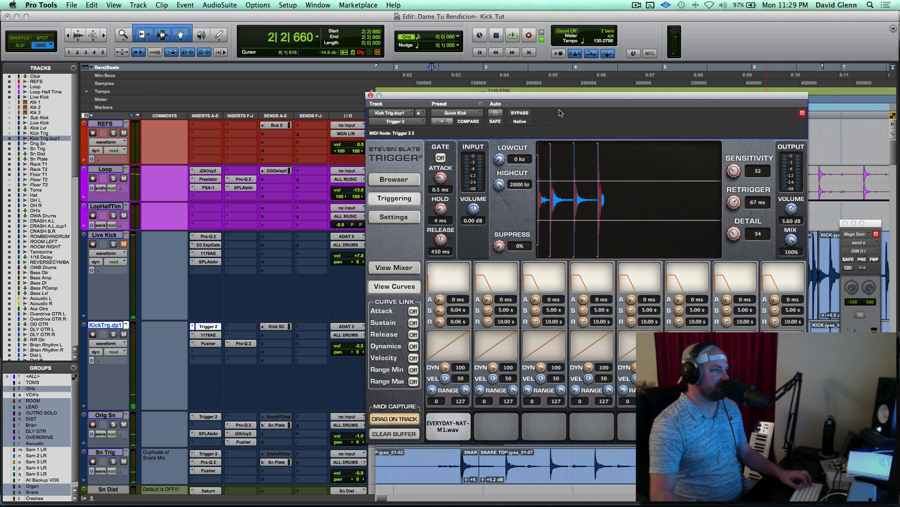
key(space)
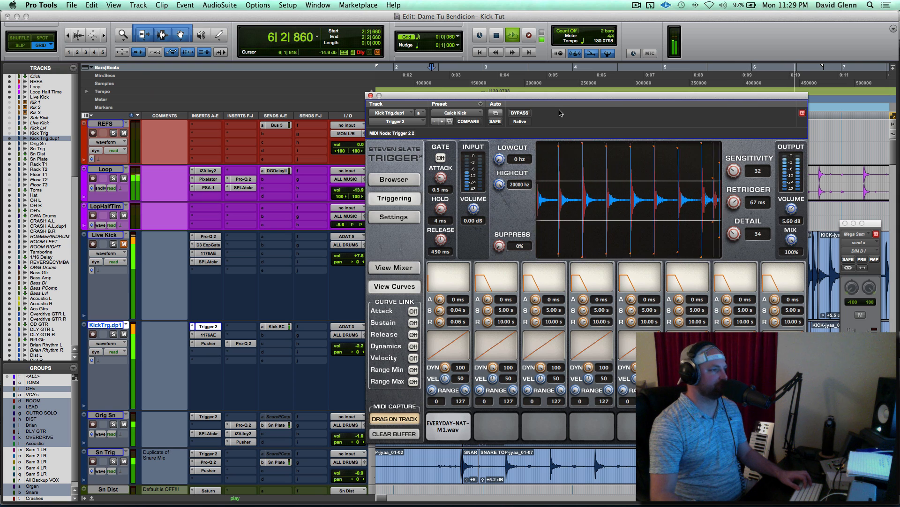
key(space)
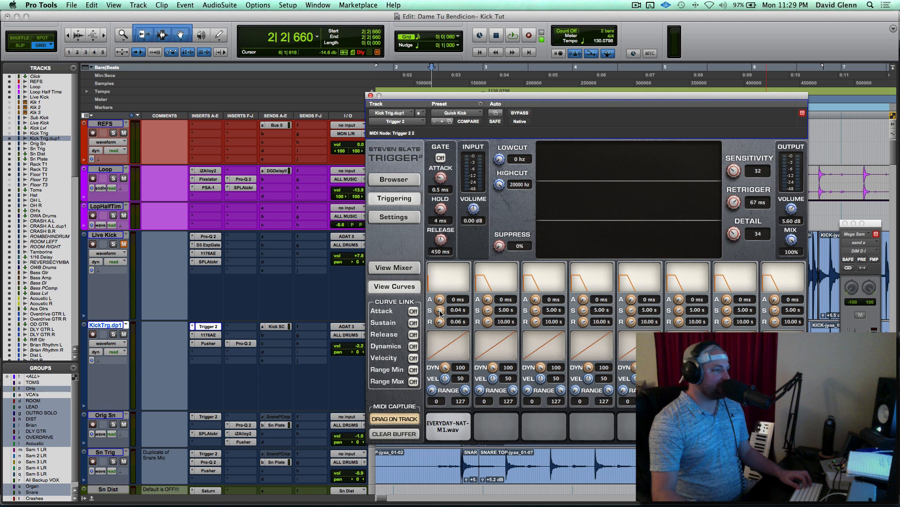
Step: Show Trigger 2's sample mixer and open the 1176AE compressor on the KickTrg.dp1 track
click(391, 268)
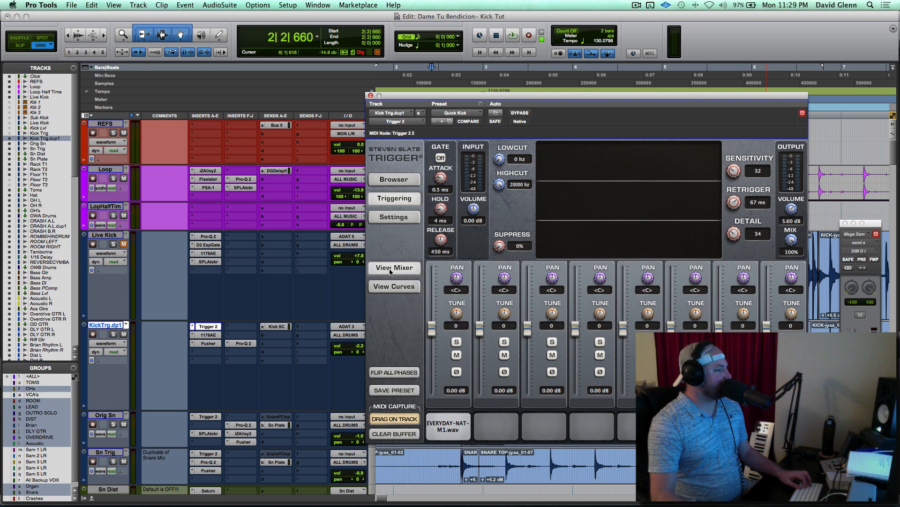
click(209, 335)
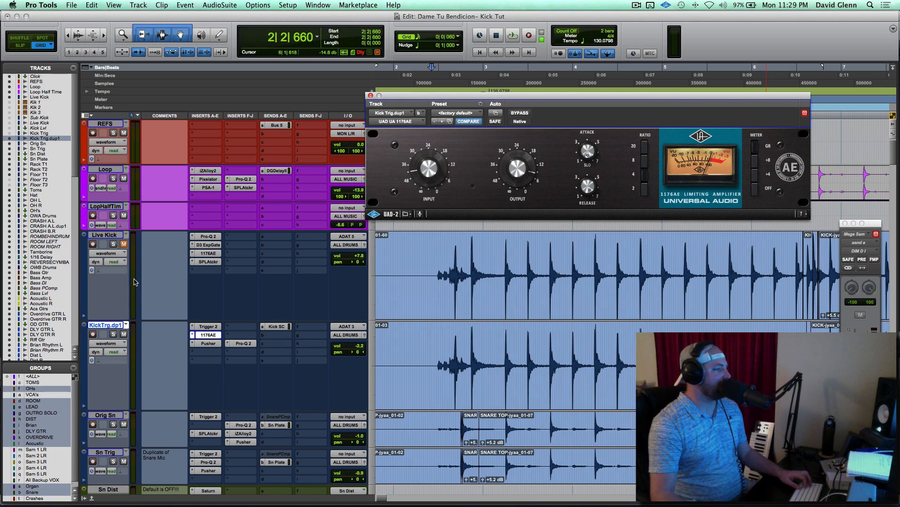
Step: Make the Pro-Q 2 insert on the MASTER track inactive and return to the kick tracks
scroll(202, 307, down, 20)
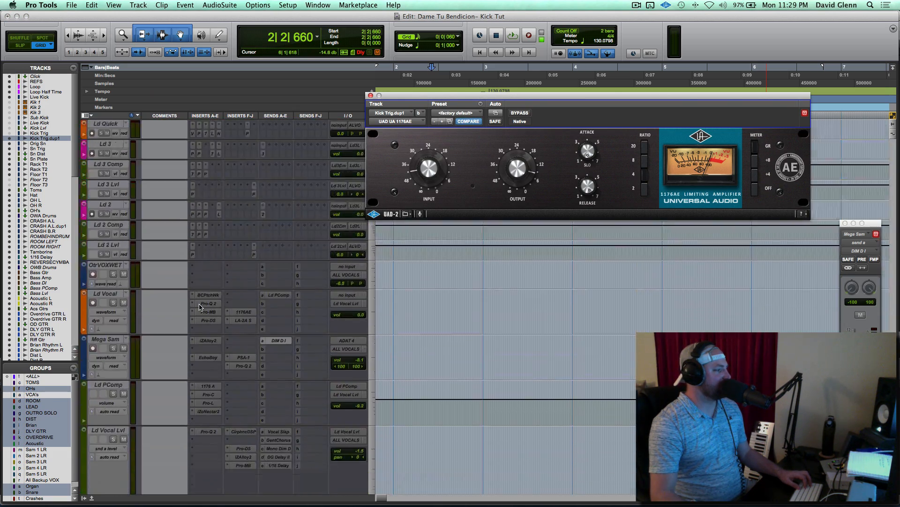
scroll(199, 307, down, 20)
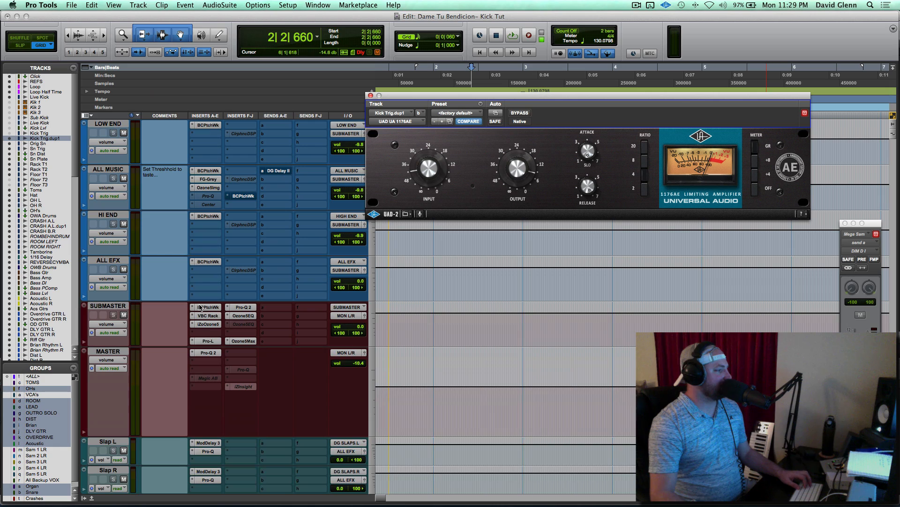
click(205, 353)
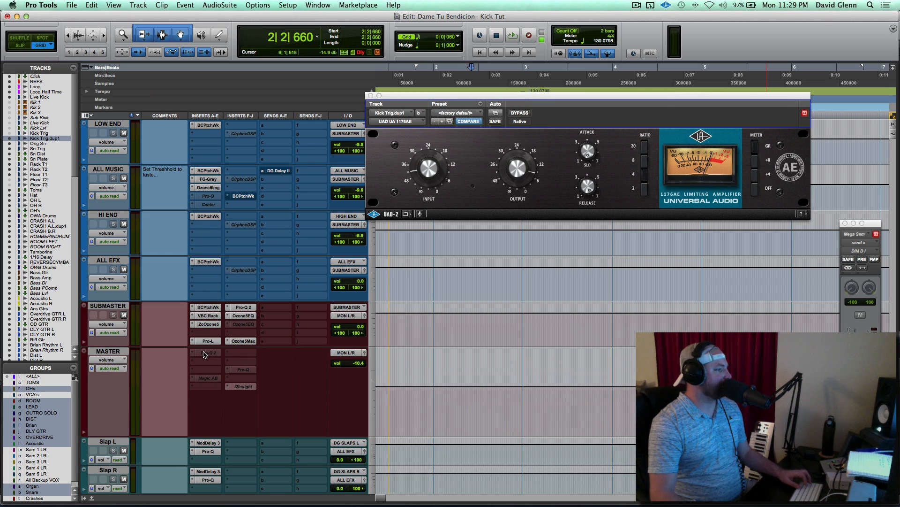
scroll(203, 355, up, 20)
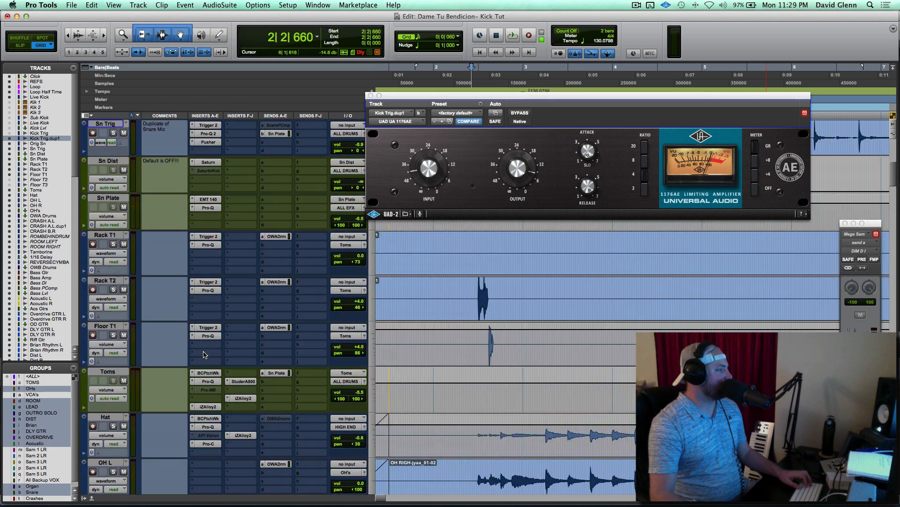
scroll(203, 354, up, 10)
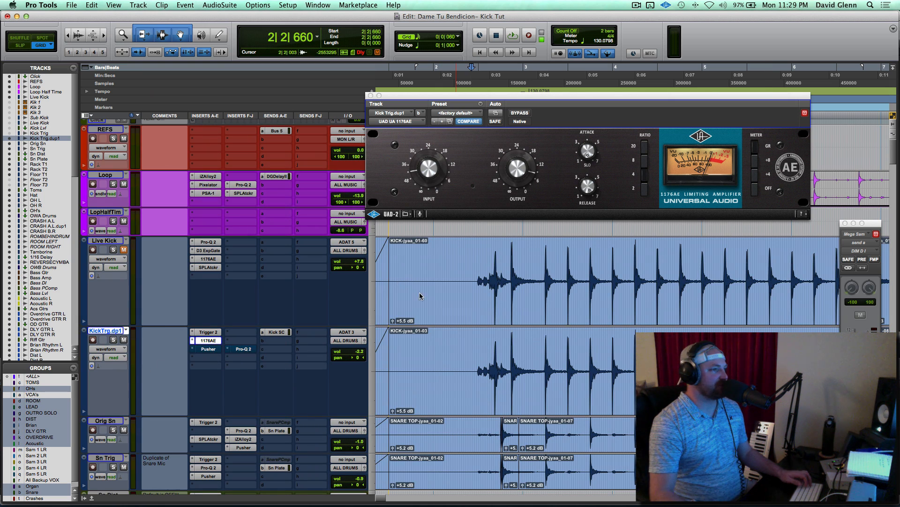
Step: Move the 1176AE window clear of the clips, solo KickTrg.dp1 and play the compressed kick sample from 2|2|660
drag(461, 99, 313, 83)
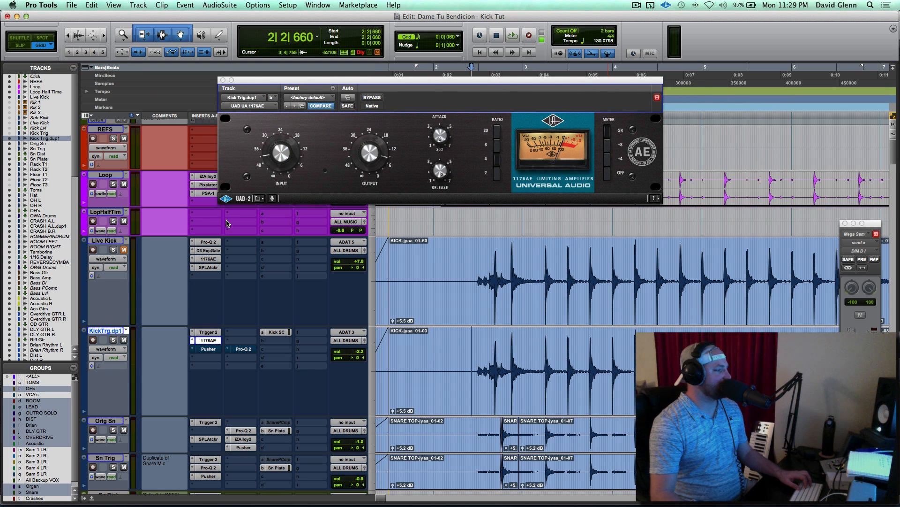
key(shift+s)
key(space)
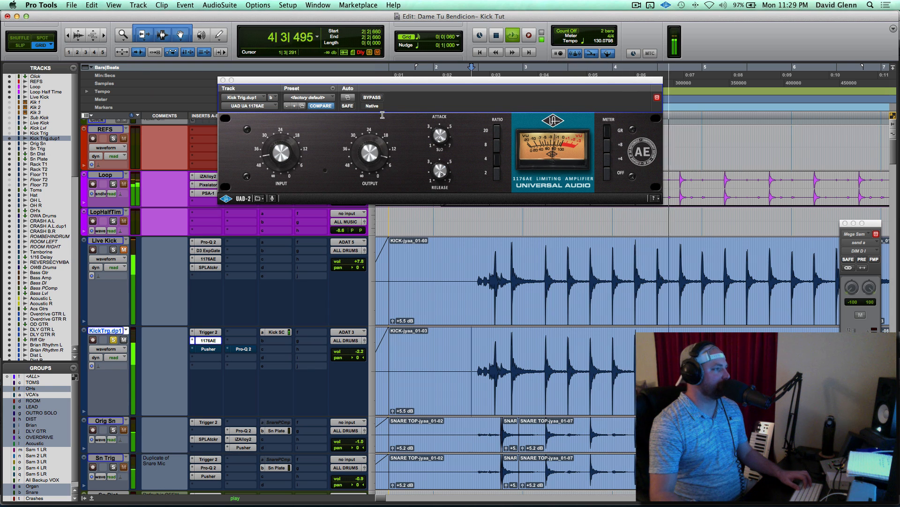
key(space)
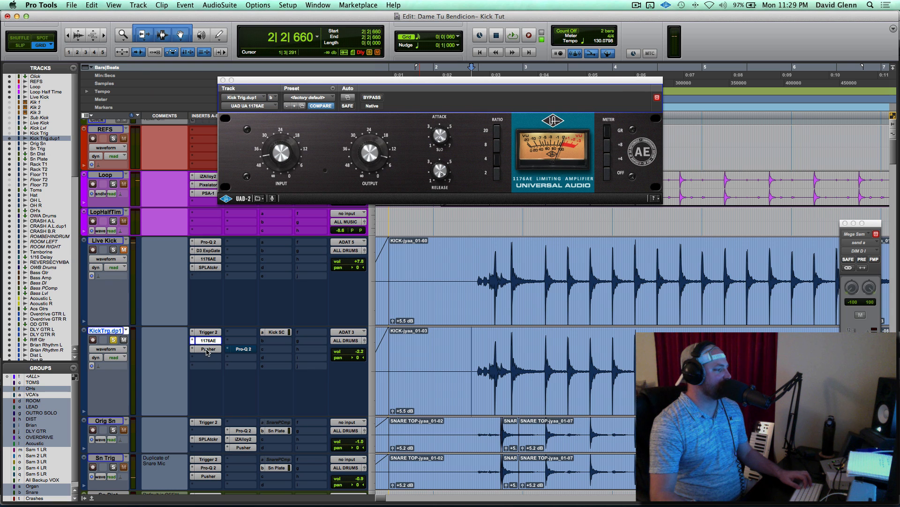
Step: Open the Pusher insert on KickTrg.dp1 and play the soloed kick, switching Pusher's bypass on and off to compare
click(207, 350)
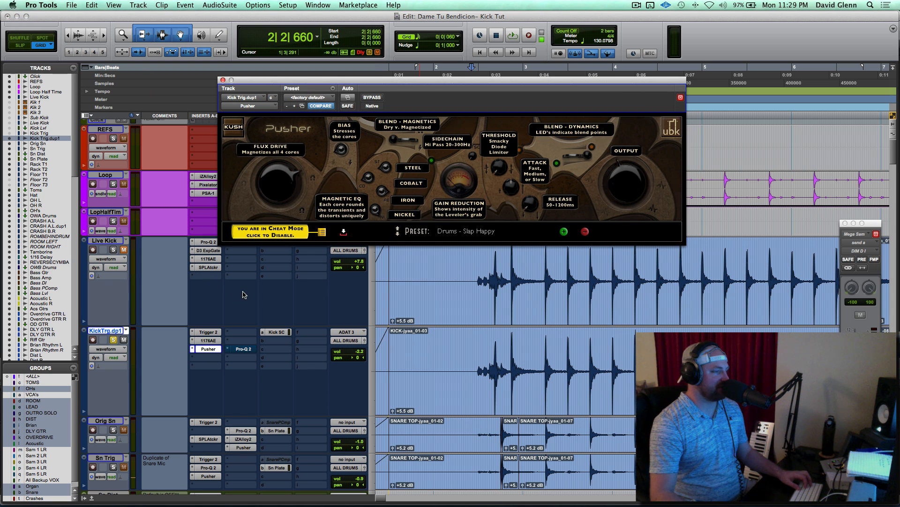
key(space)
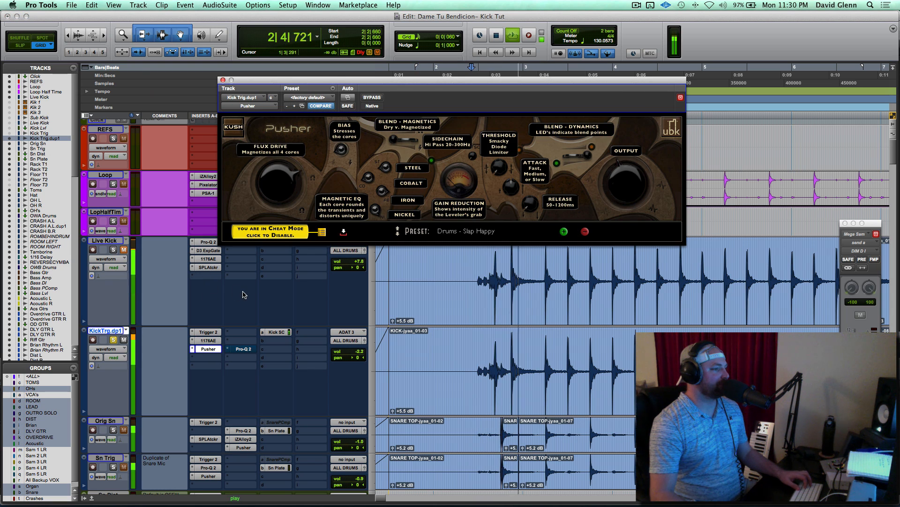
click(371, 98)
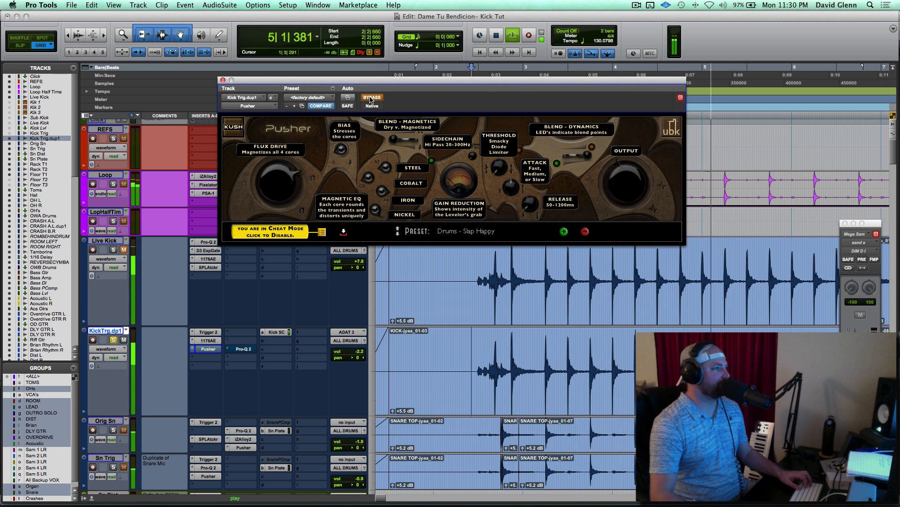
click(371, 99)
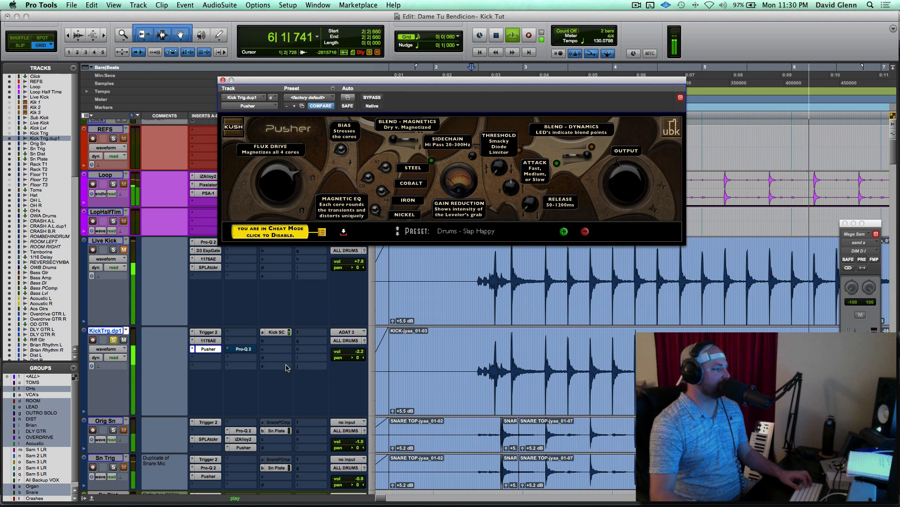
key(space)
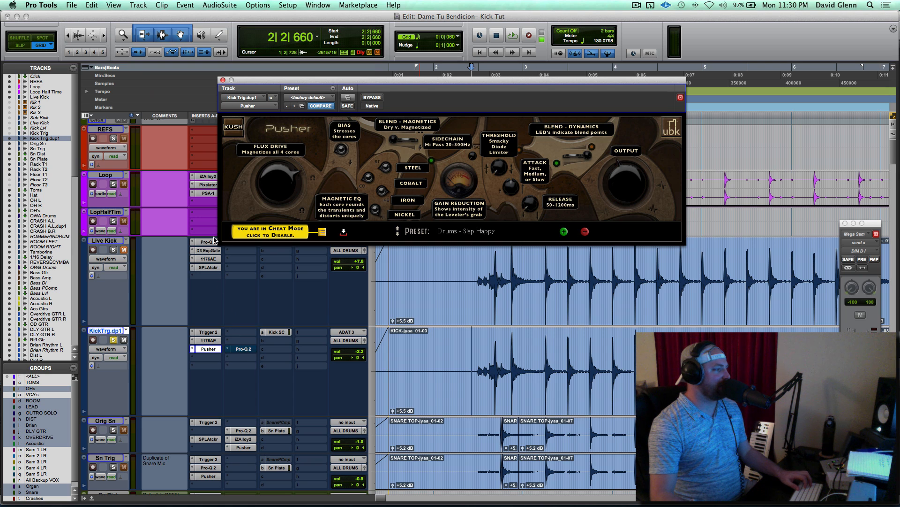
Step: Take the Pro-Q 2 on KickTrg.dp1 out of bypass during playback to hear its EQ, and close its window
click(244, 350)
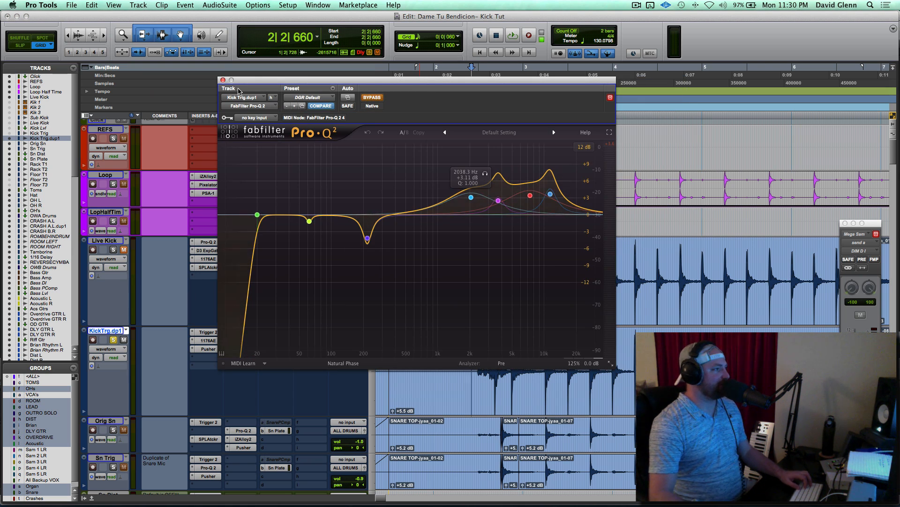
click(223, 80)
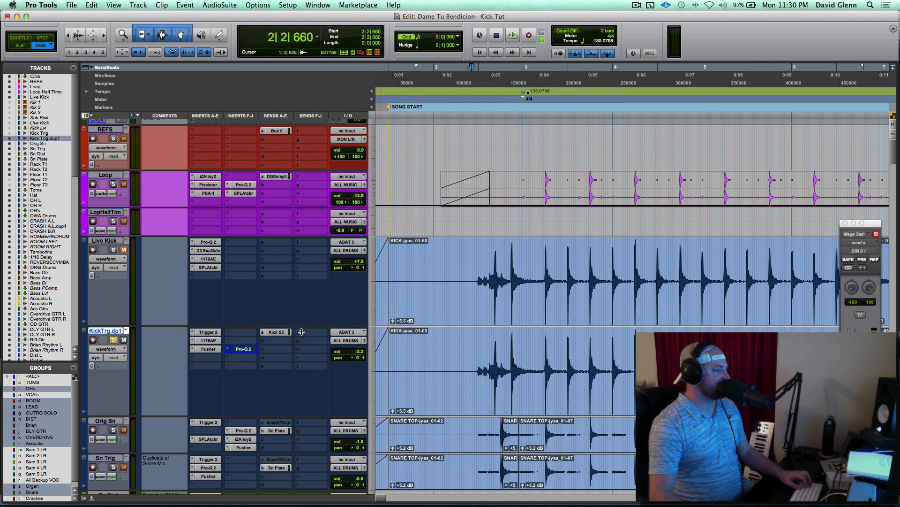
key(space)
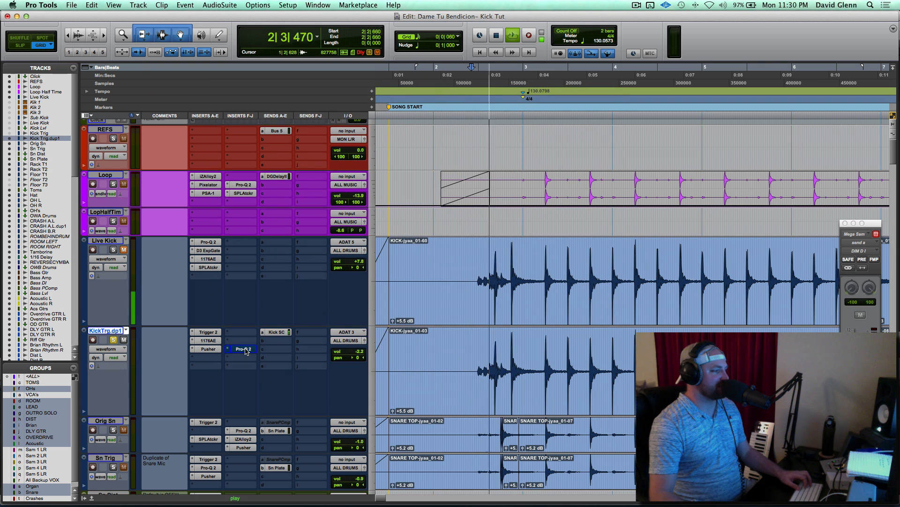
click(244, 350)
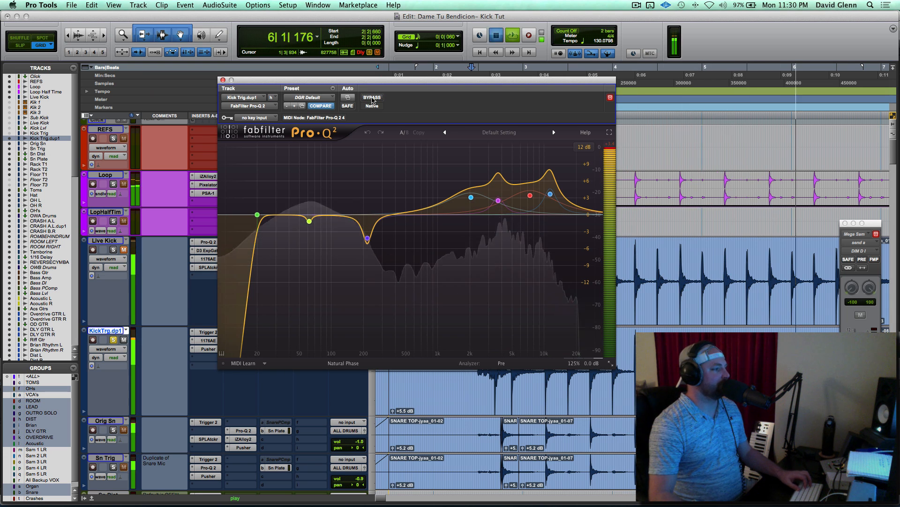
key(space)
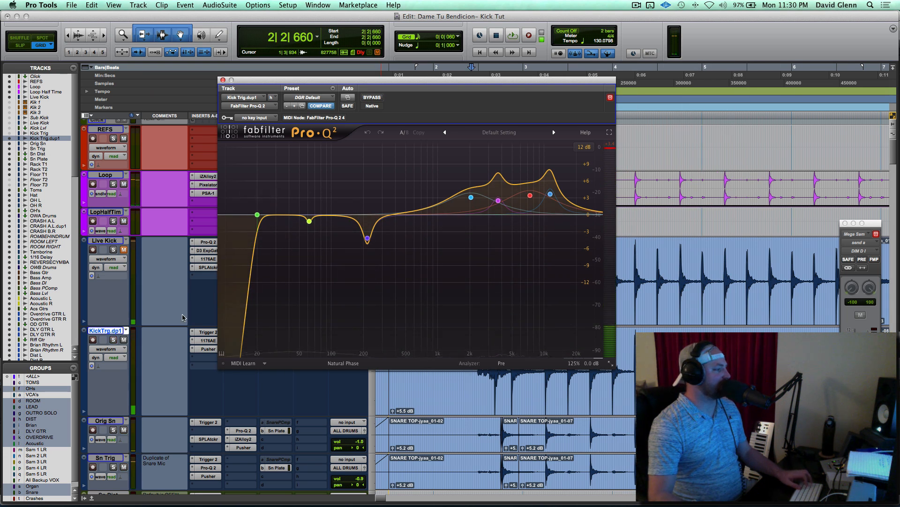
click(223, 81)
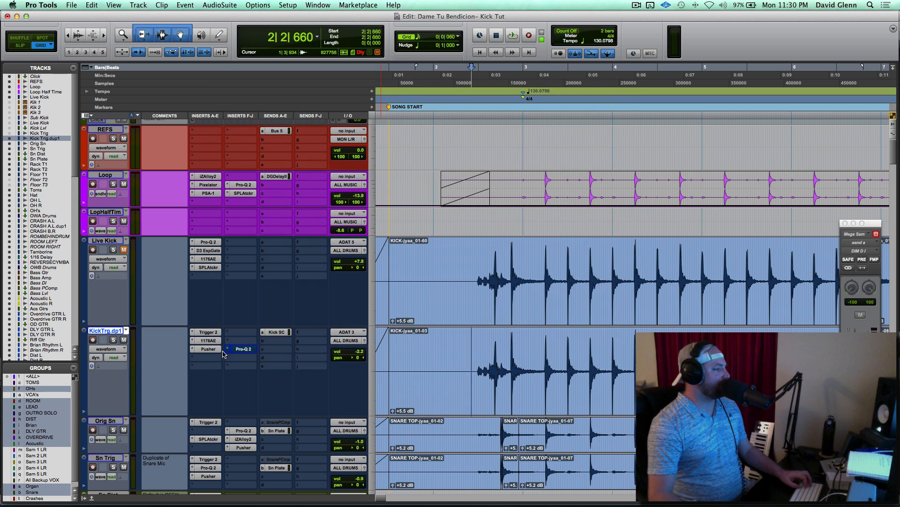
Step: Try KickTrg.dp1 with 1176AE, Pusher and Pro-Q 2 bypassed and its volume raised to +4.8 dB, and undo the level change
key(space)
click(353, 352)
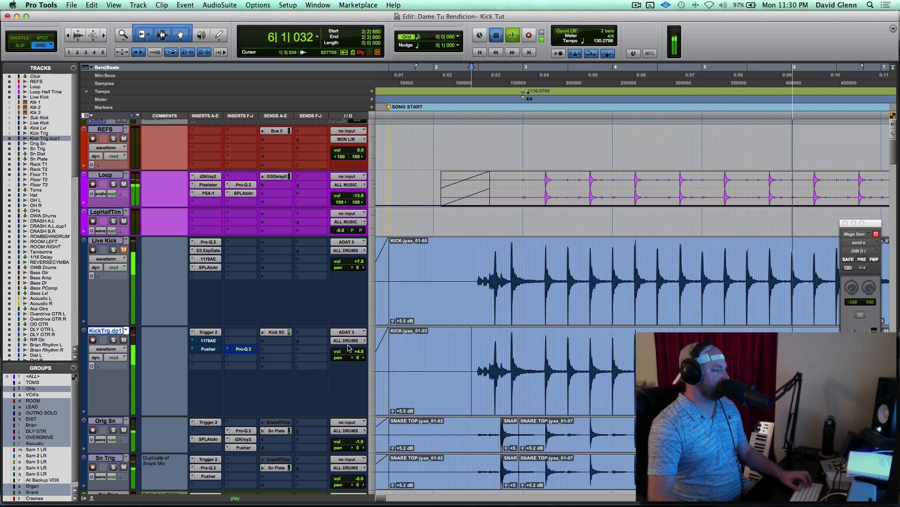
key(space)
key(super+z)
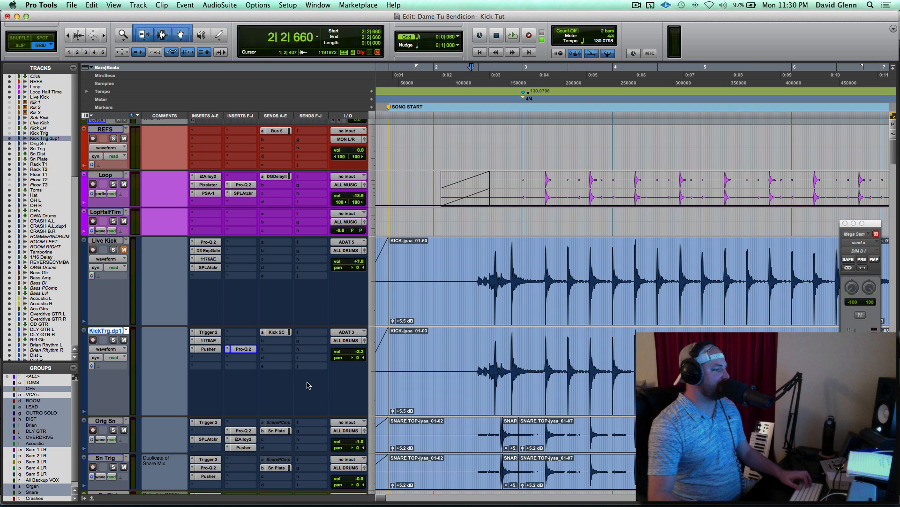
Step: Play the processed kick sample and set the KickTrg.dp1 volume to -1.5 dB
key(space)
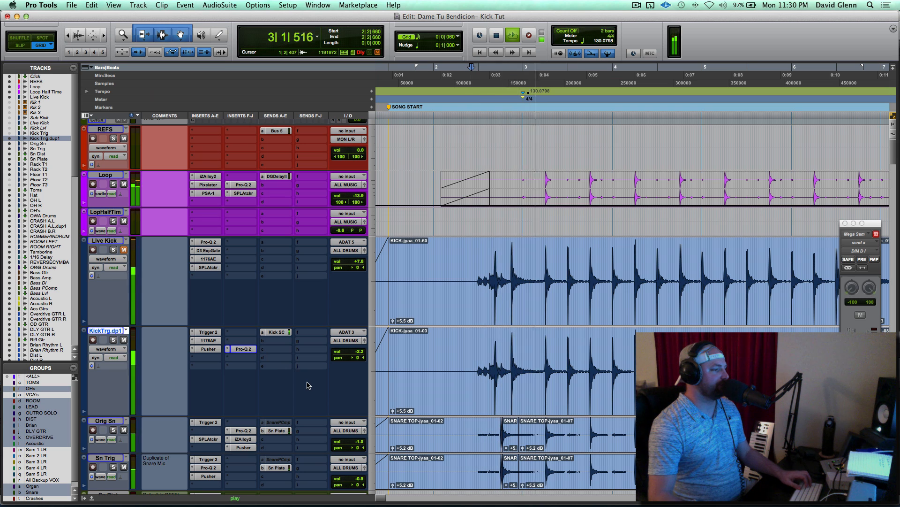
drag(349, 355, 349, 354)
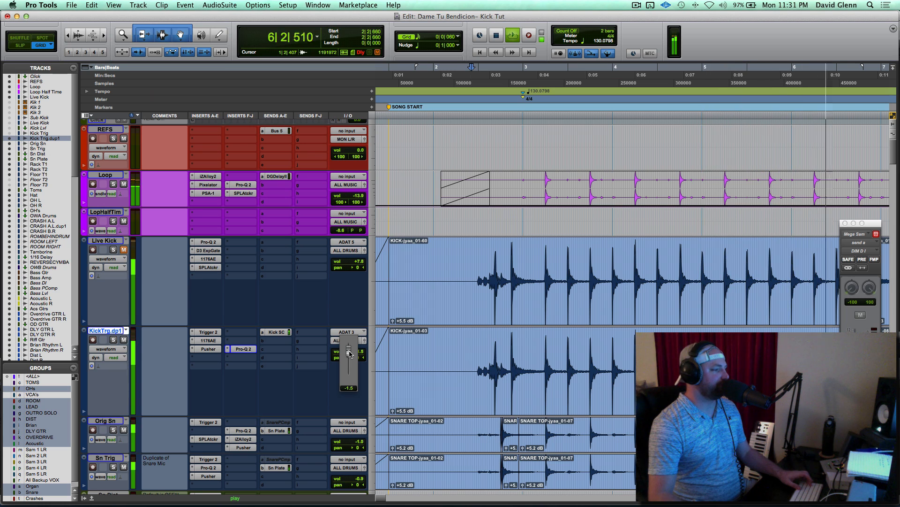
drag(349, 354, 349, 354)
key(space)
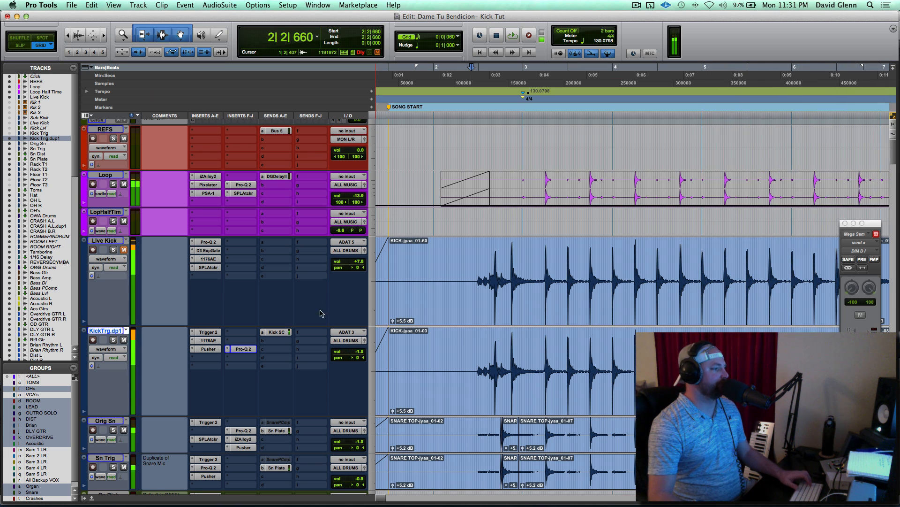